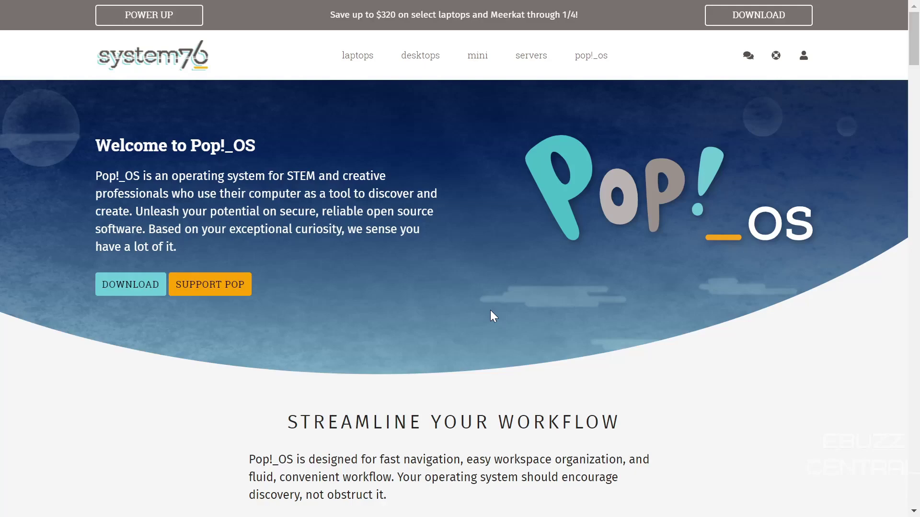
- Download the Raspberry Pi 4 build of Pop!_OS 21.10 and view the 20.04 LTS download options
scroll(490, 311, down, 10)
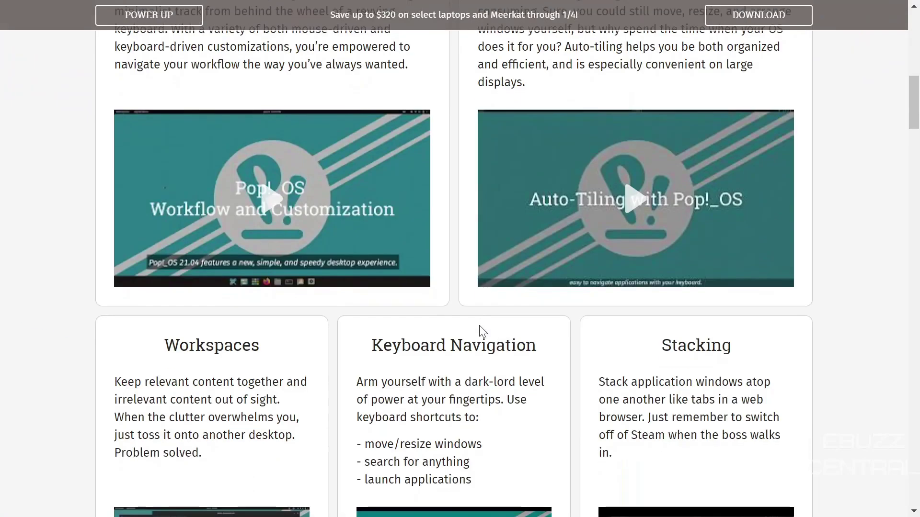
scroll(479, 326, up, 10)
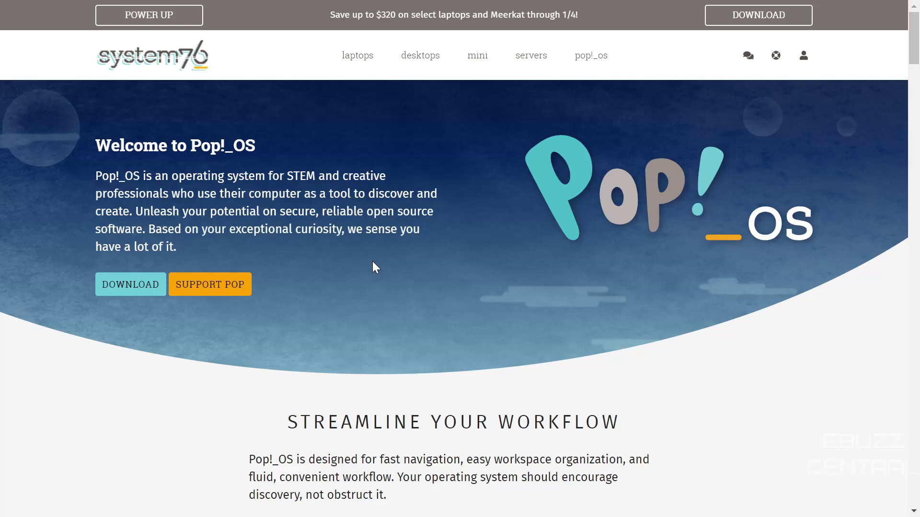
scroll(372, 260, down, 10)
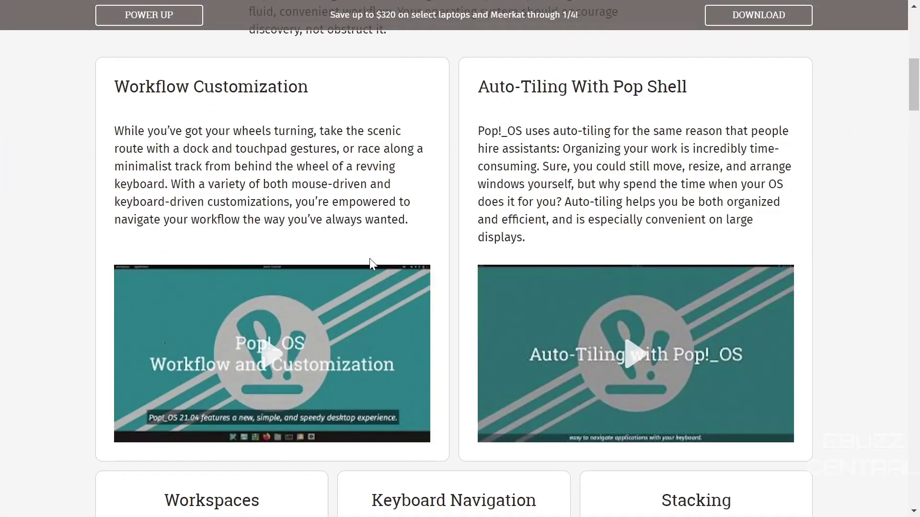
scroll(353, 254, down, 7)
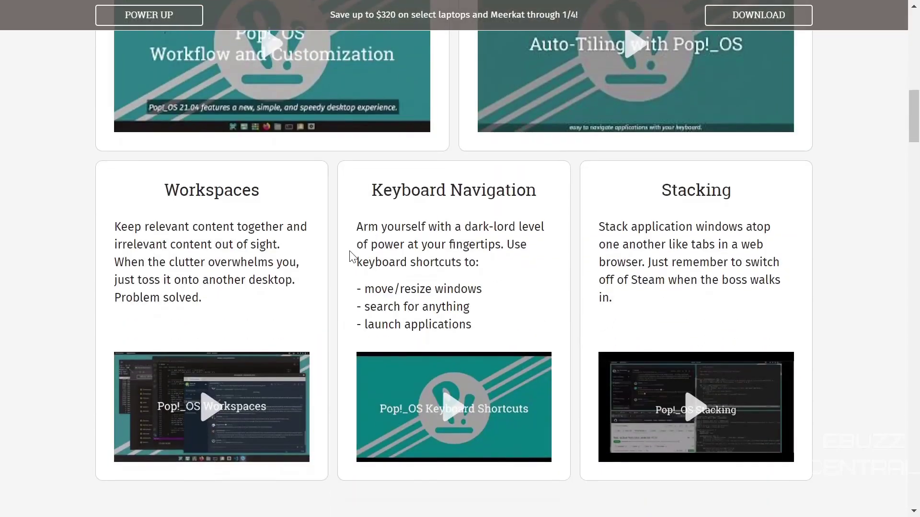
scroll(351, 257, down, 14)
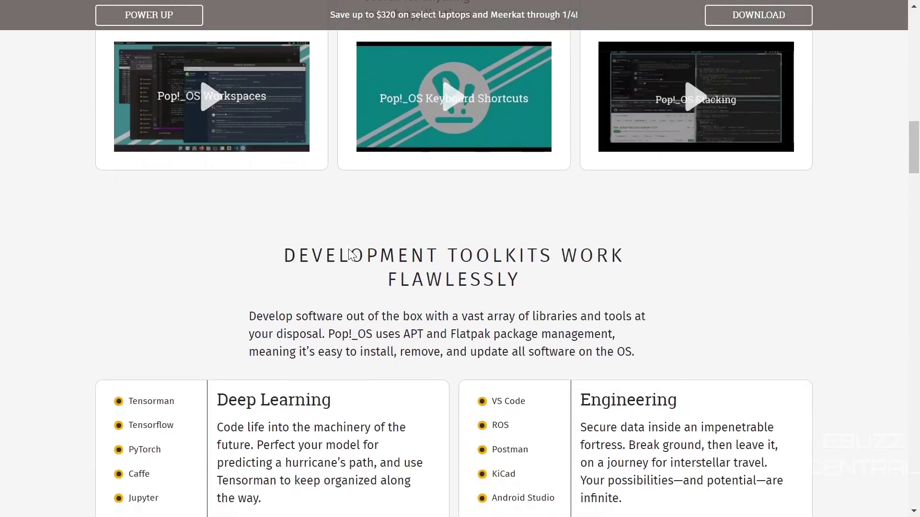
scroll(350, 257, up, 3)
scroll(348, 251, up, 20)
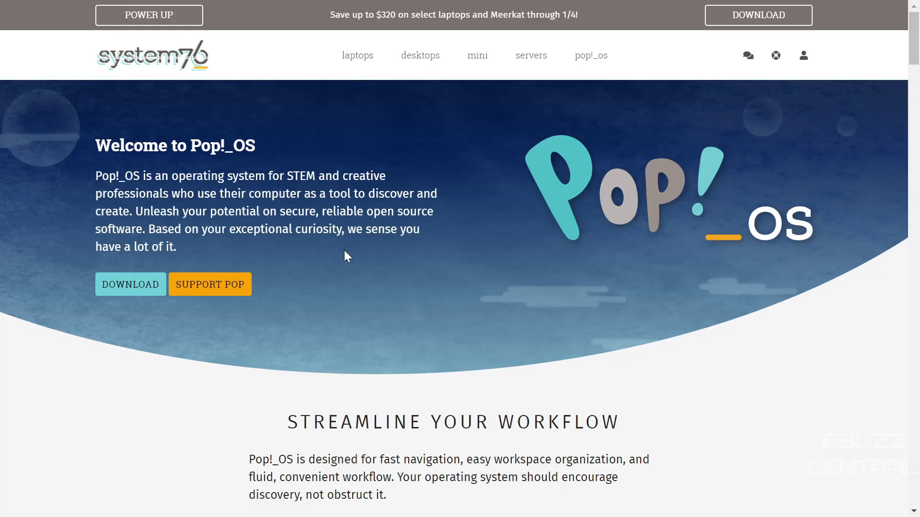
click(142, 286)
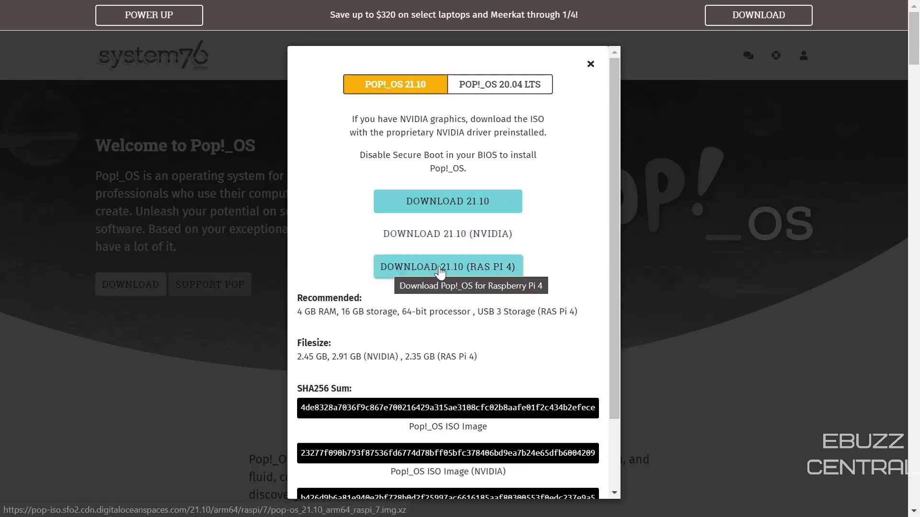
click(490, 277)
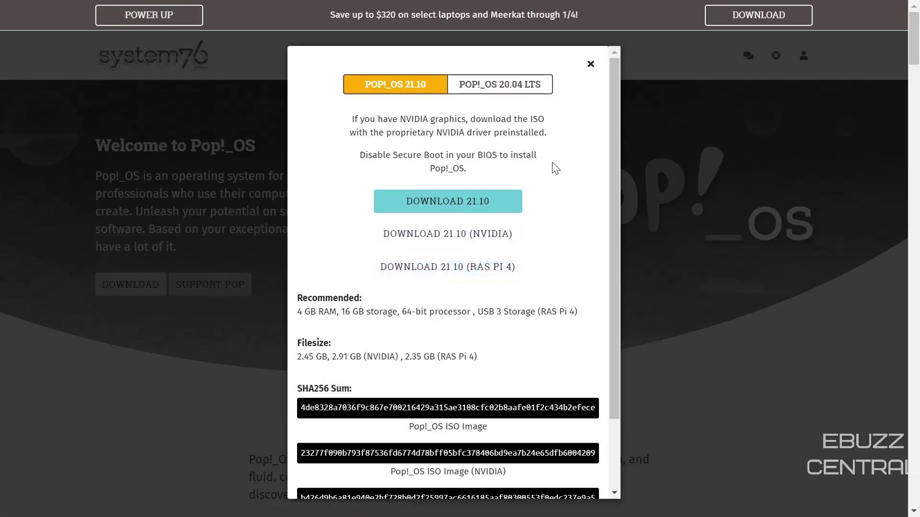
click(521, 91)
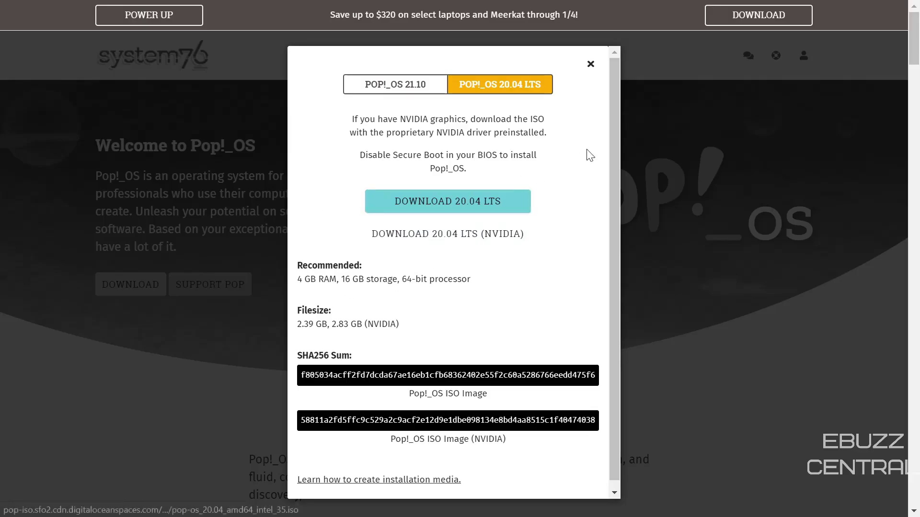
- Close the download options, then launch Terminal and Pop!_Shop from the dock
click(769, 103)
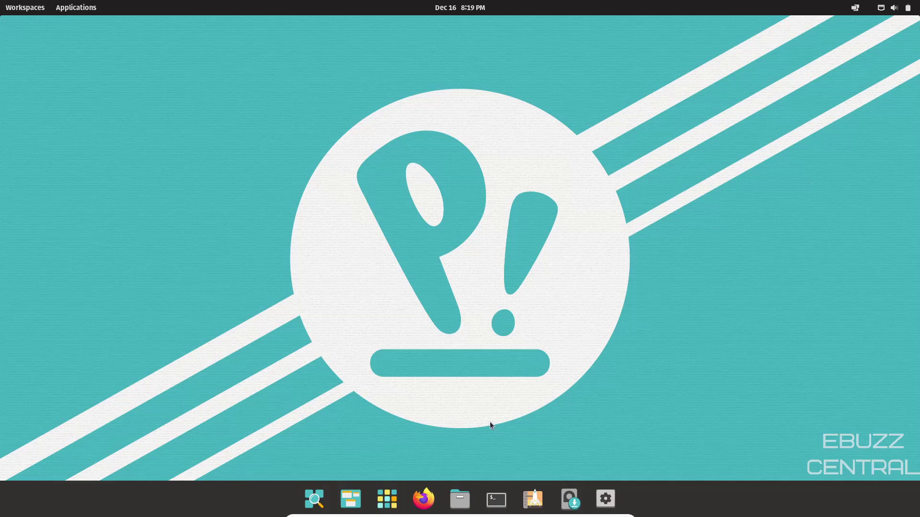
click(497, 501)
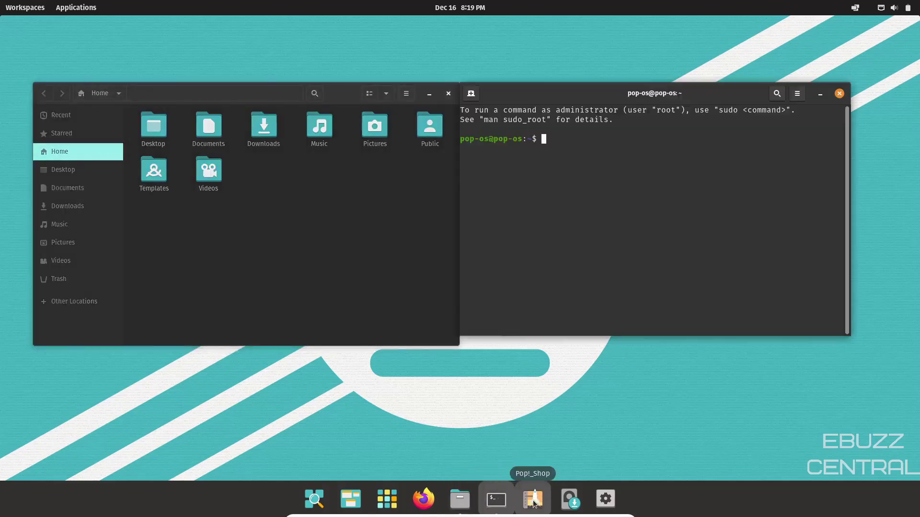
click(533, 499)
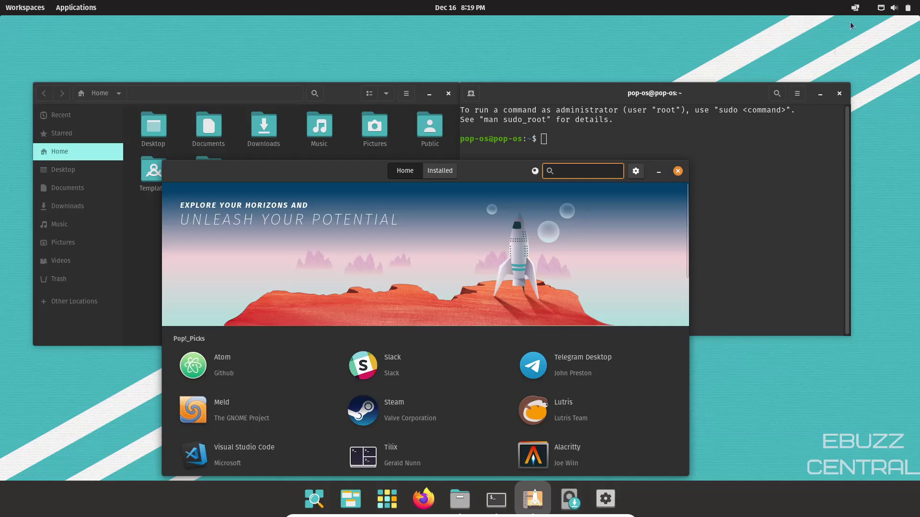
- Turn automatic window tiling on and back off, then close the Terminal window
click(855, 8)
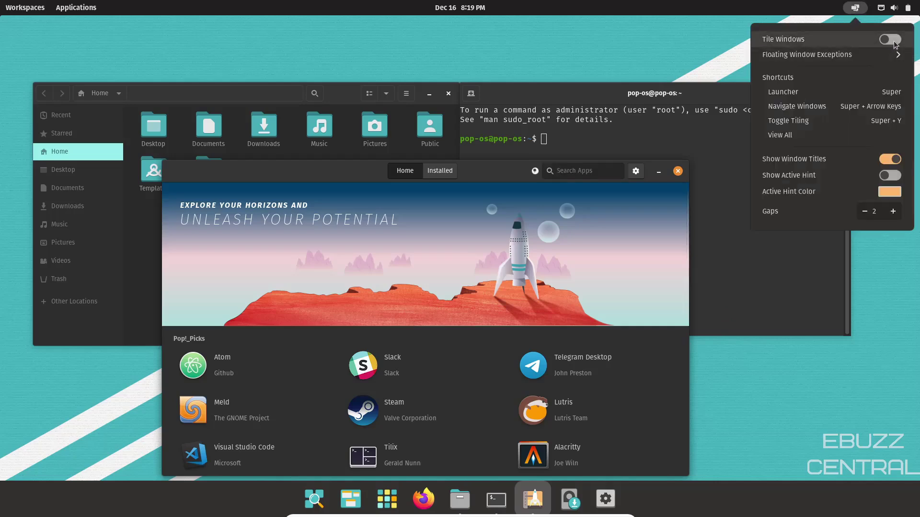
click(890, 39)
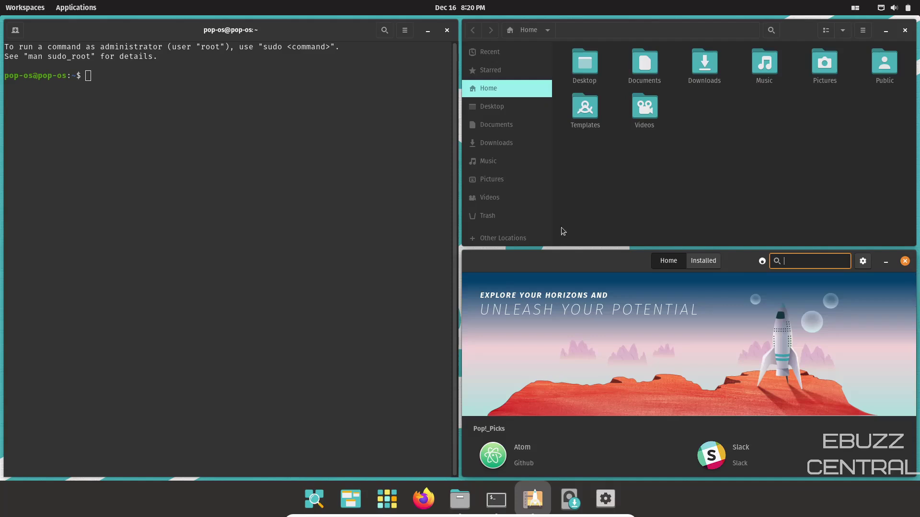
click(855, 8)
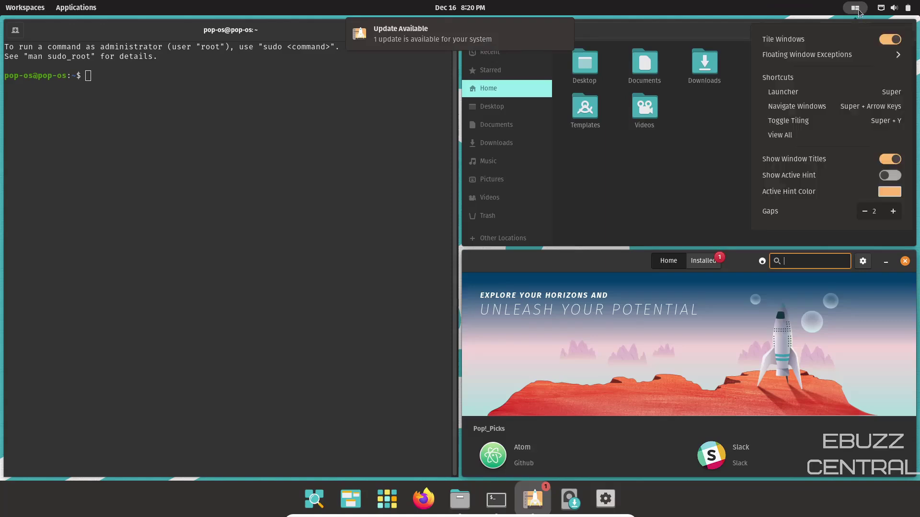
click(884, 38)
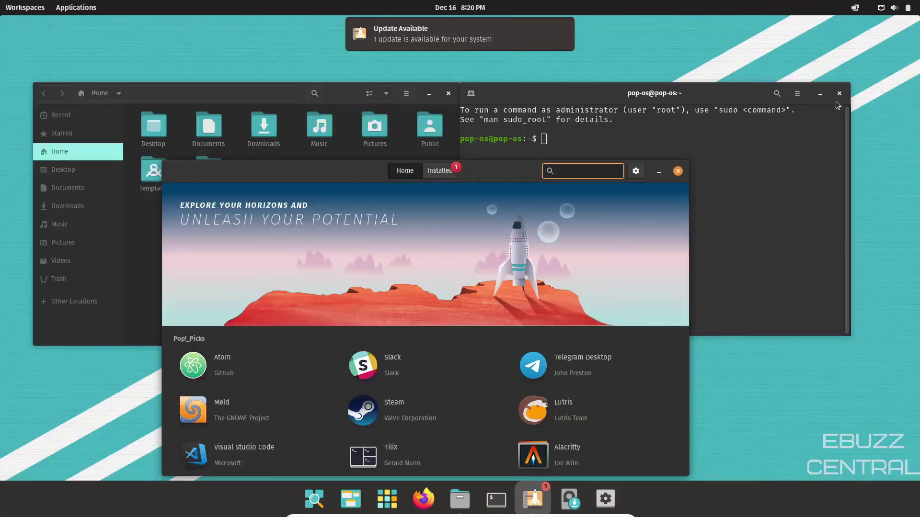
click(838, 95)
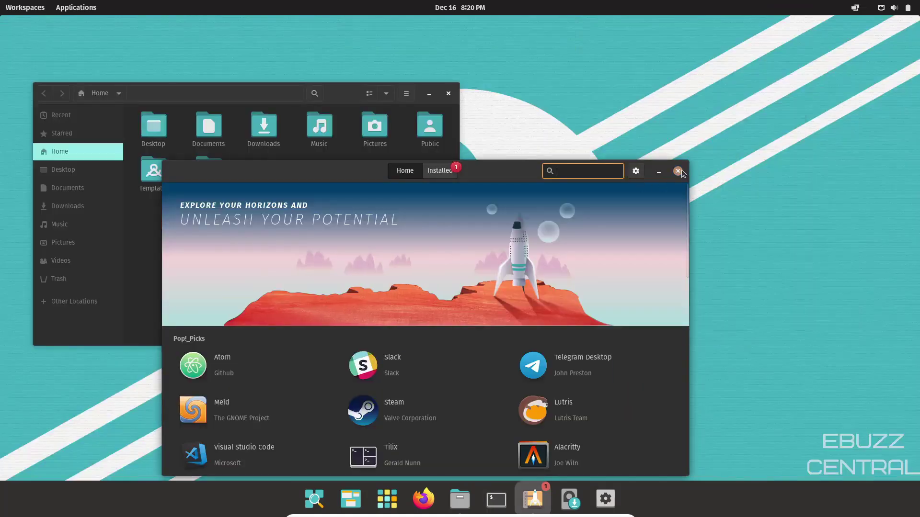
- Close the Pop!_Shop and Files windows and open the calendar and notifications panel
click(678, 171)
click(449, 94)
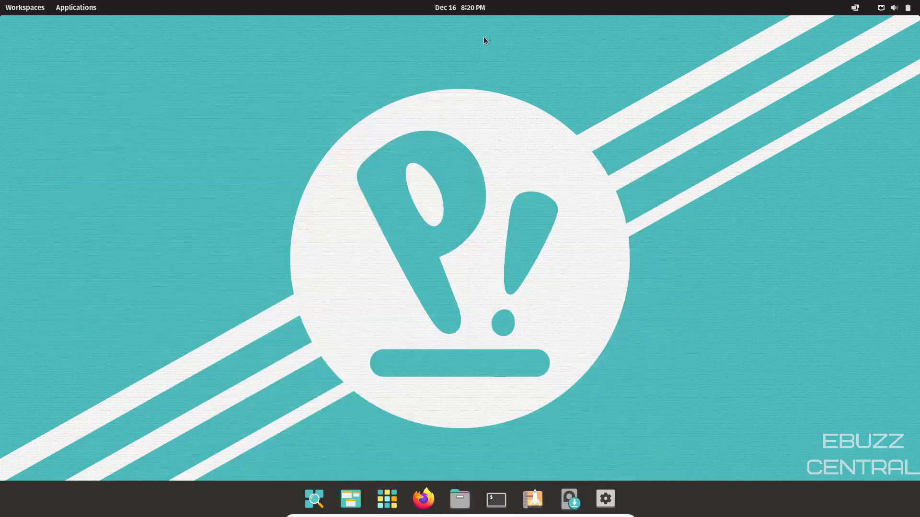
click(471, 8)
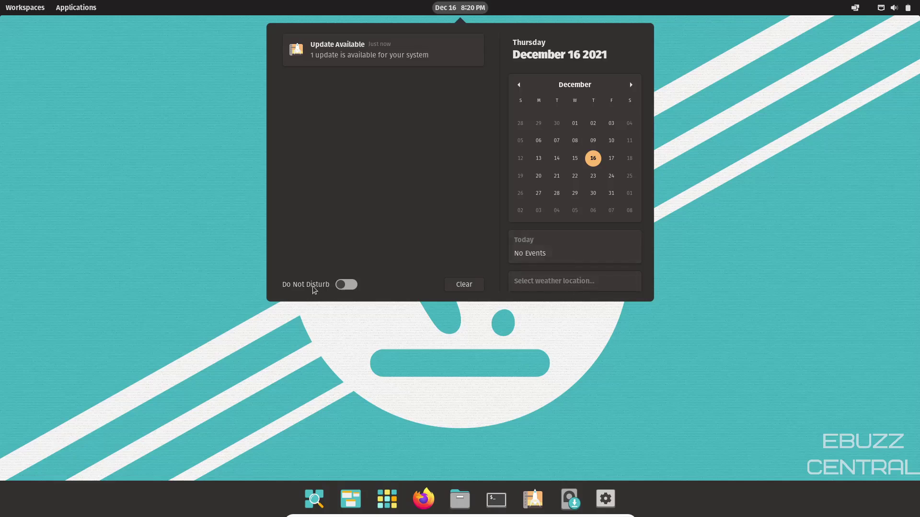
- Toggle Do Not Disturb on and off, clear the update notification, and start setting a weather location
click(349, 286)
click(347, 284)
click(476, 285)
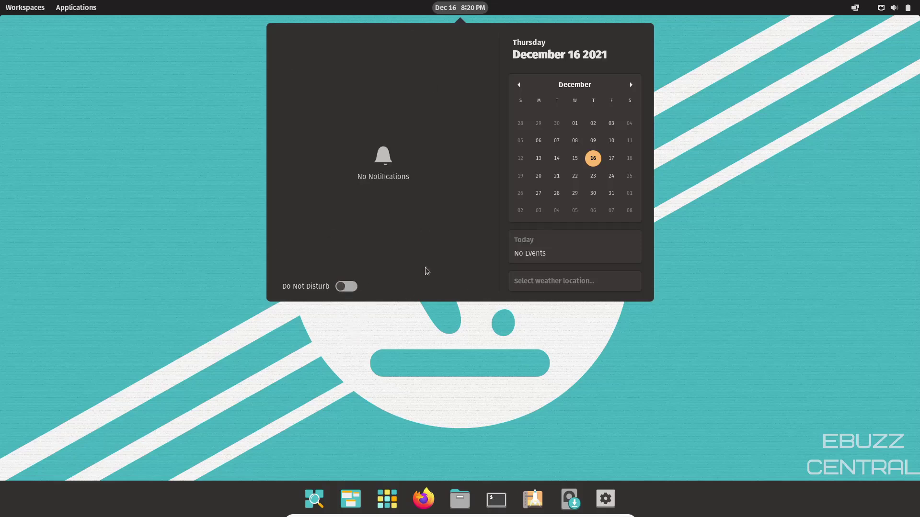
click(550, 288)
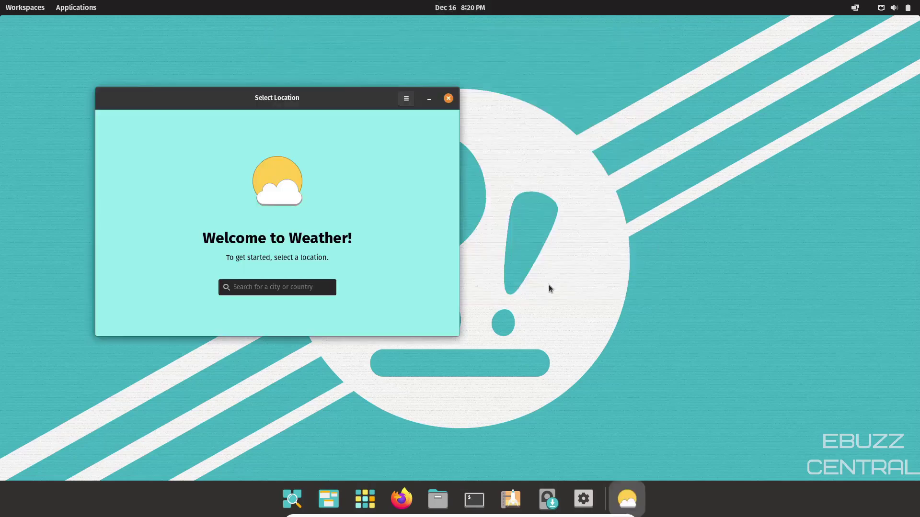
- Set GNOME Weather's location to Dallas Love Field and show temperatures in Fahrenheit
click(296, 286)
text(dallas)
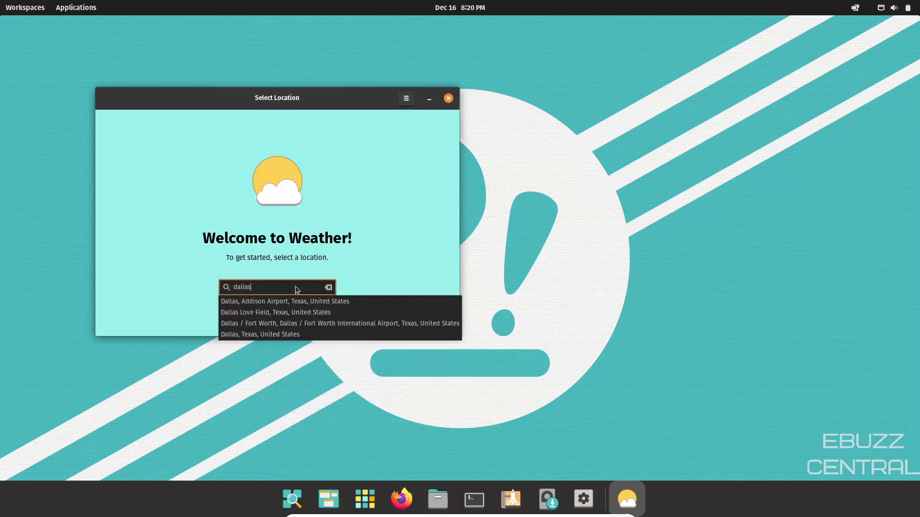
click(274, 316)
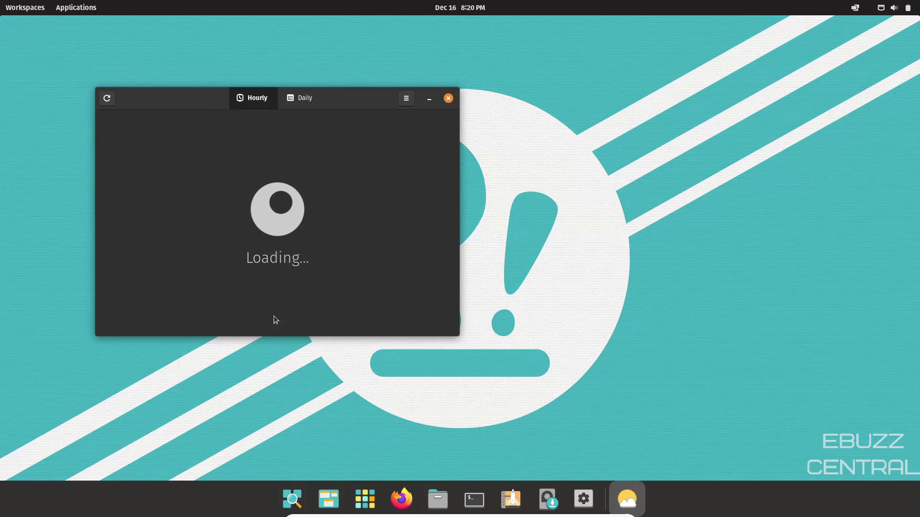
click(405, 98)
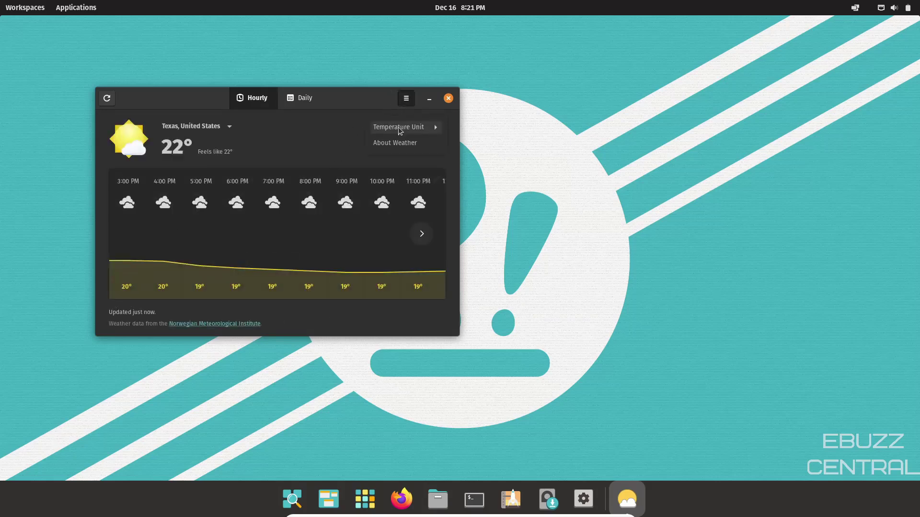
click(398, 127)
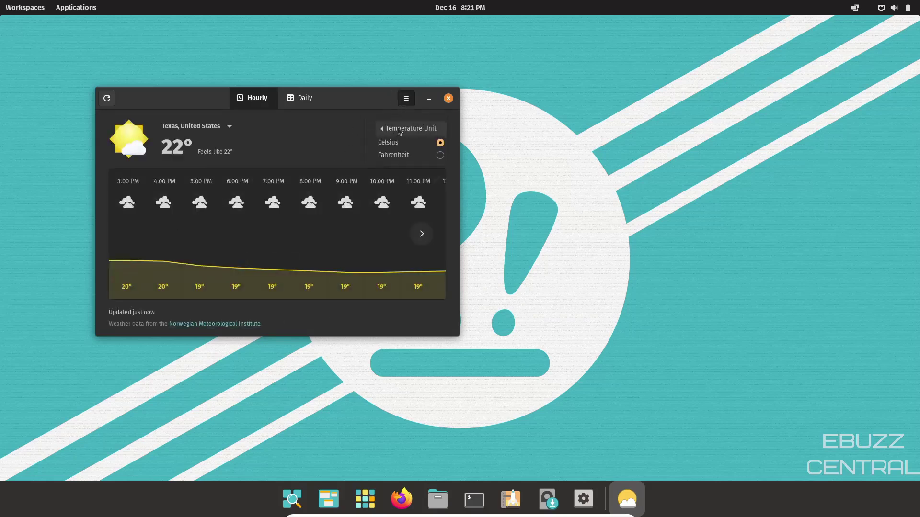
click(436, 155)
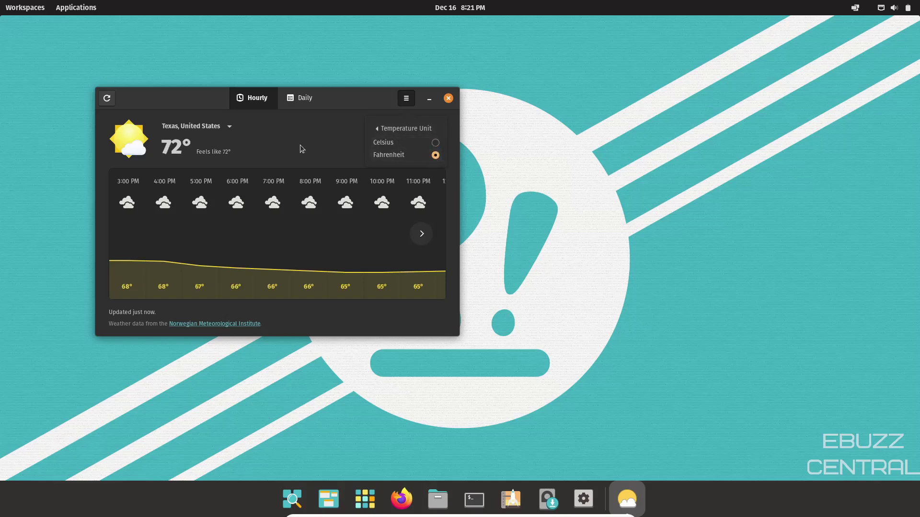
- Close the Weather app and open the notifications panel showing the Dallas forecast
drag(322, 99, 442, 92)
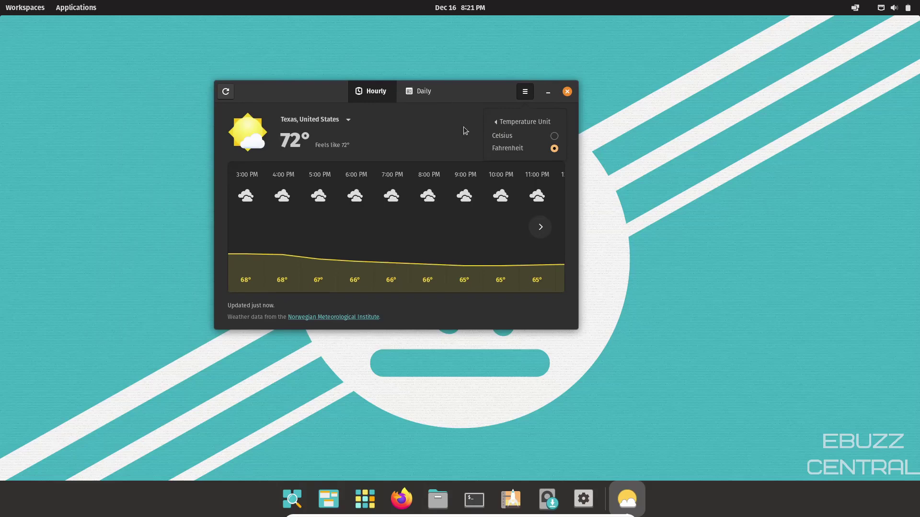
click(570, 94)
click(569, 93)
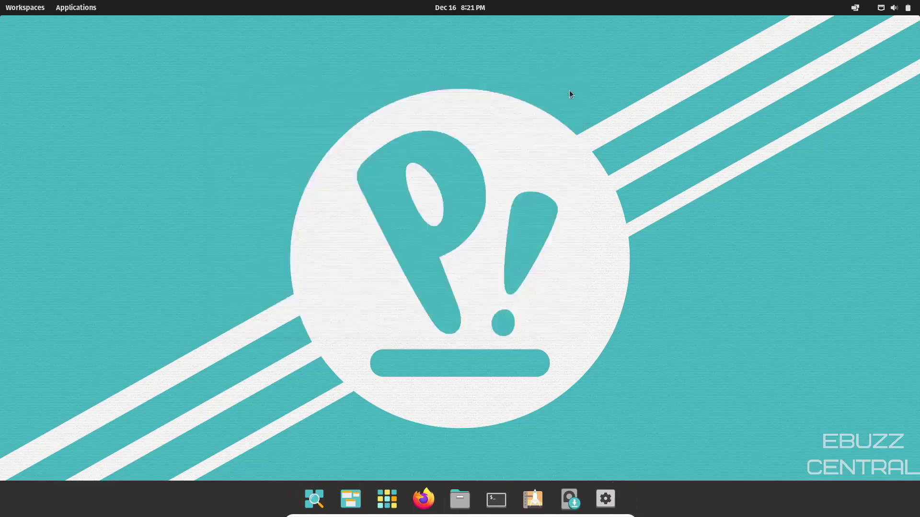
click(461, 7)
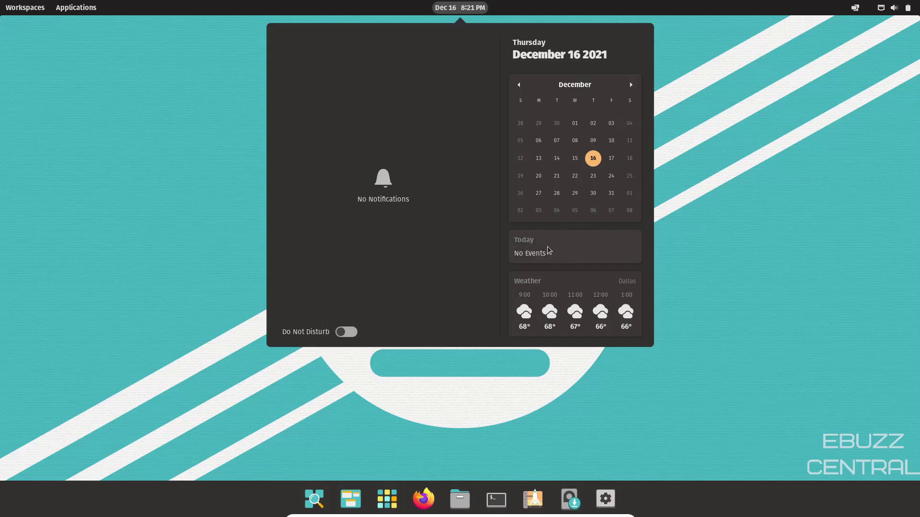
- Create a timed Personal event on December 16 from 12:00 am to 01:00 am
click(549, 250)
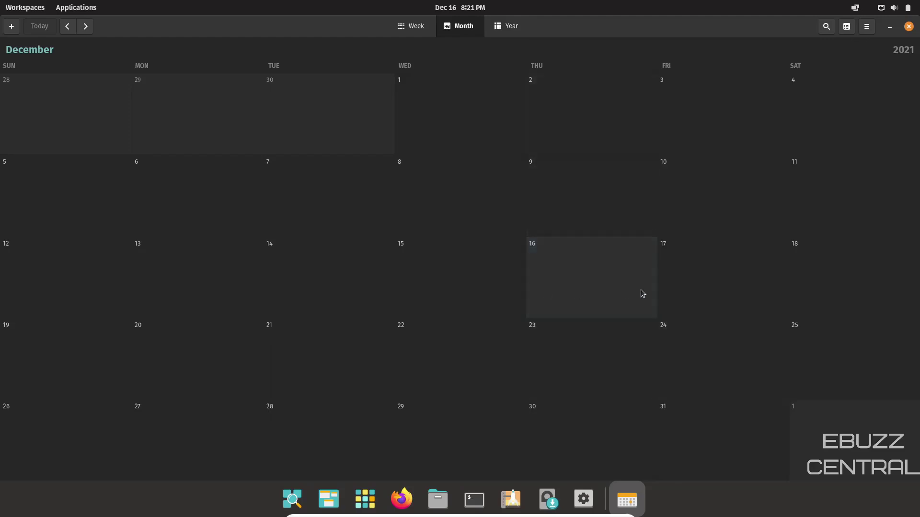
click(566, 285)
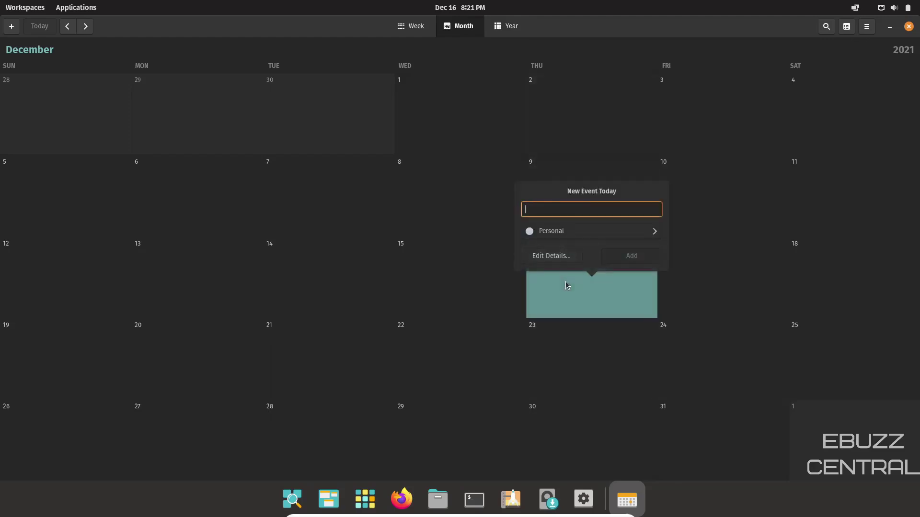
click(561, 233)
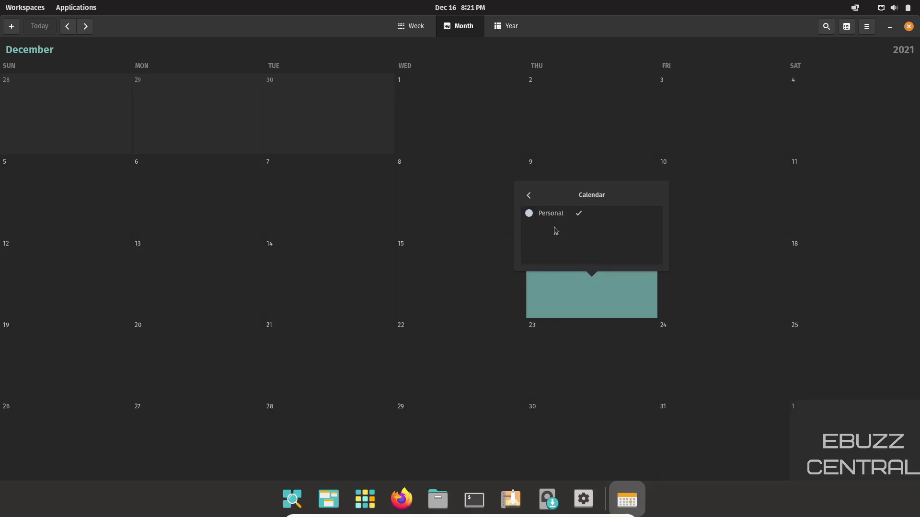
click(529, 195)
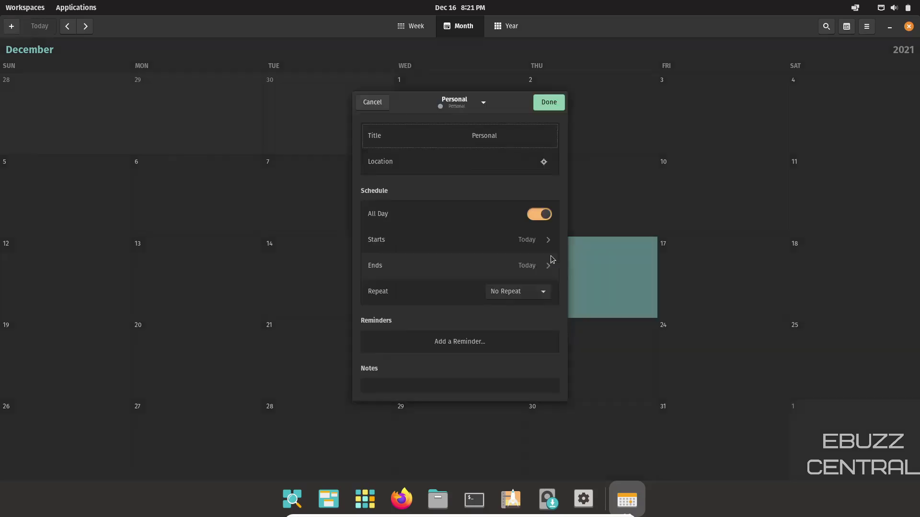
click(542, 216)
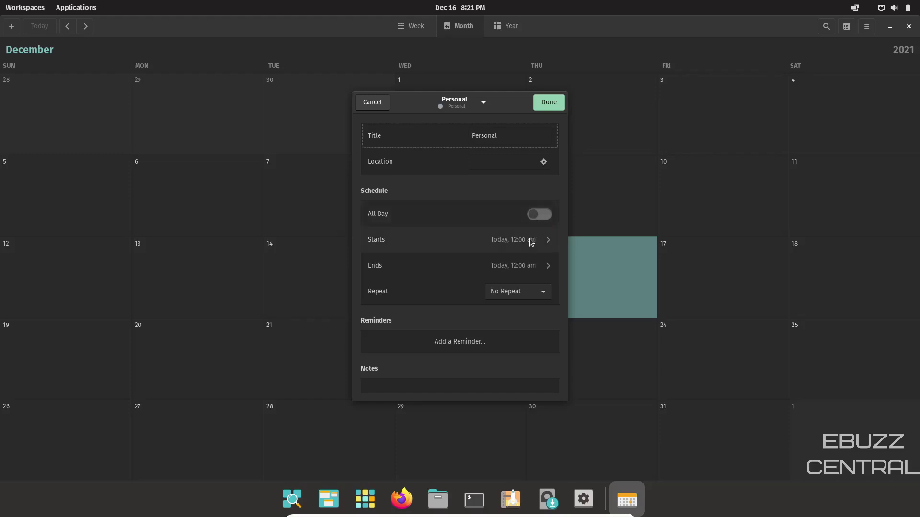
click(525, 263)
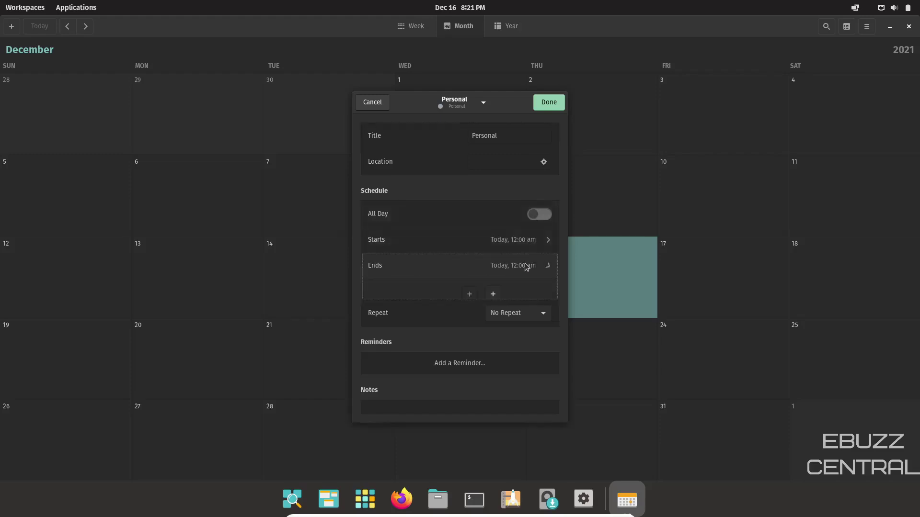
click(471, 297)
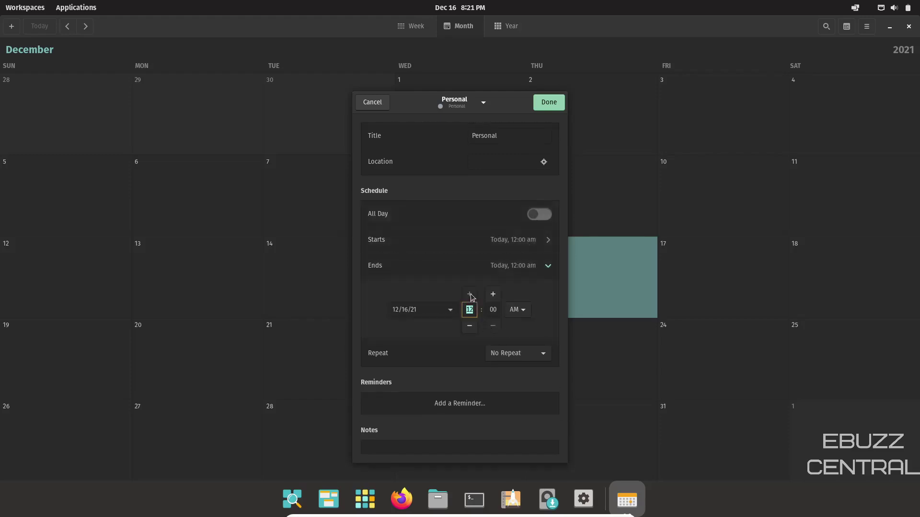
click(548, 102)
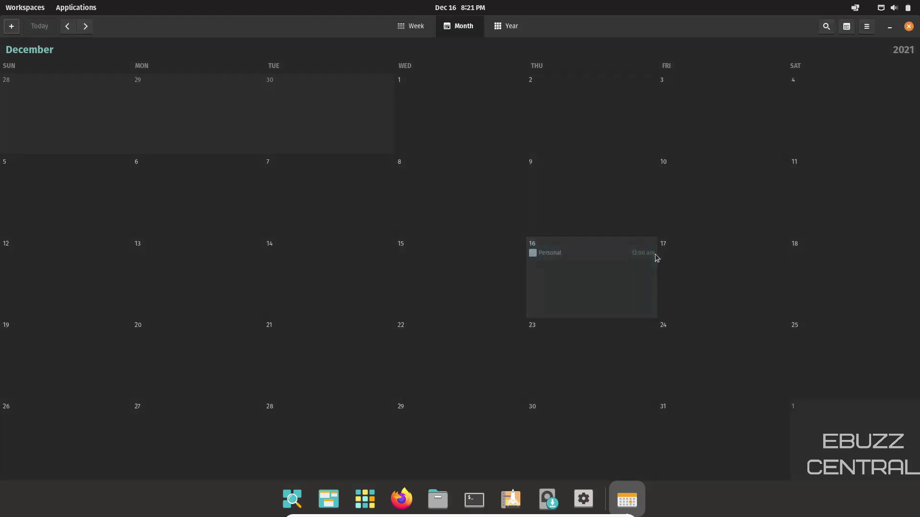
- Close Calendar, check today's event in the notifications panel, and briefly view the workspaces overview
click(909, 27)
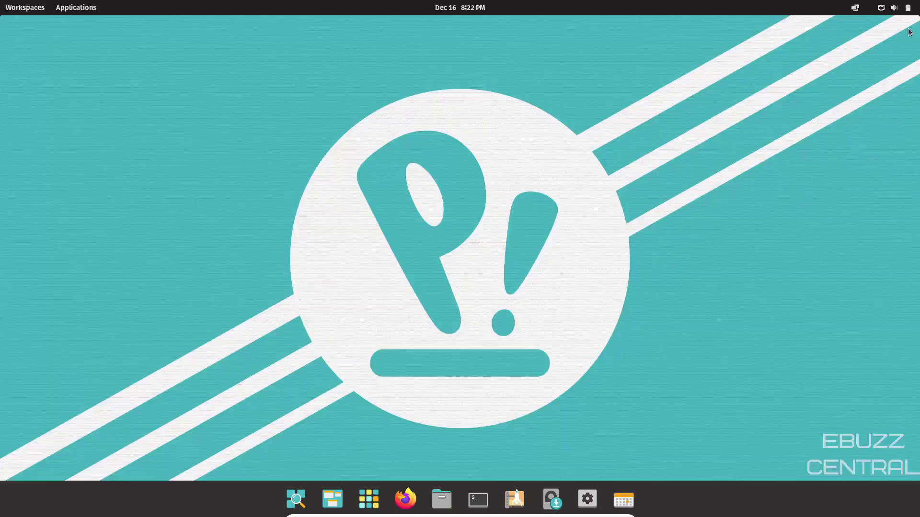
click(460, 7)
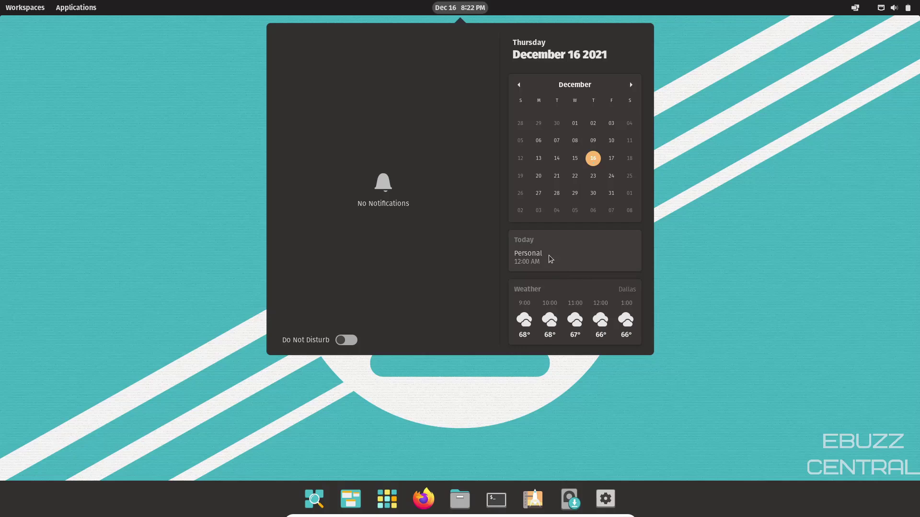
click(728, 131)
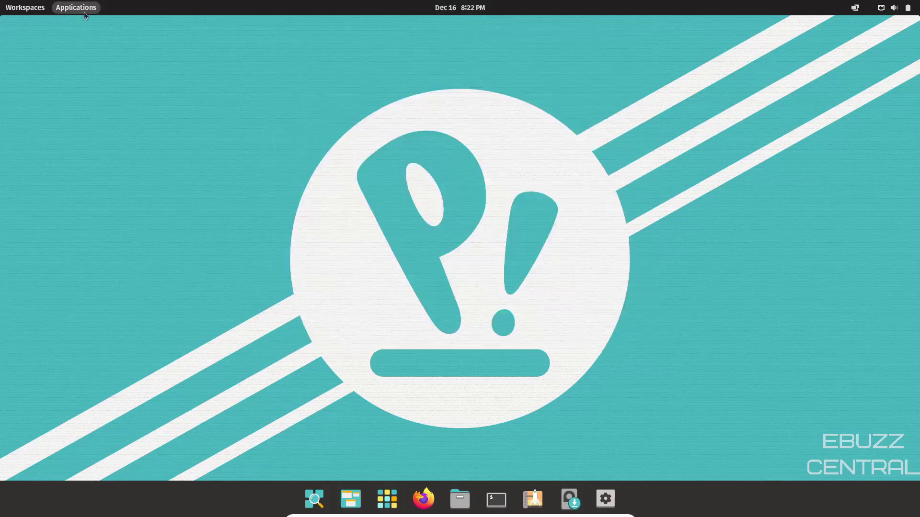
click(28, 10)
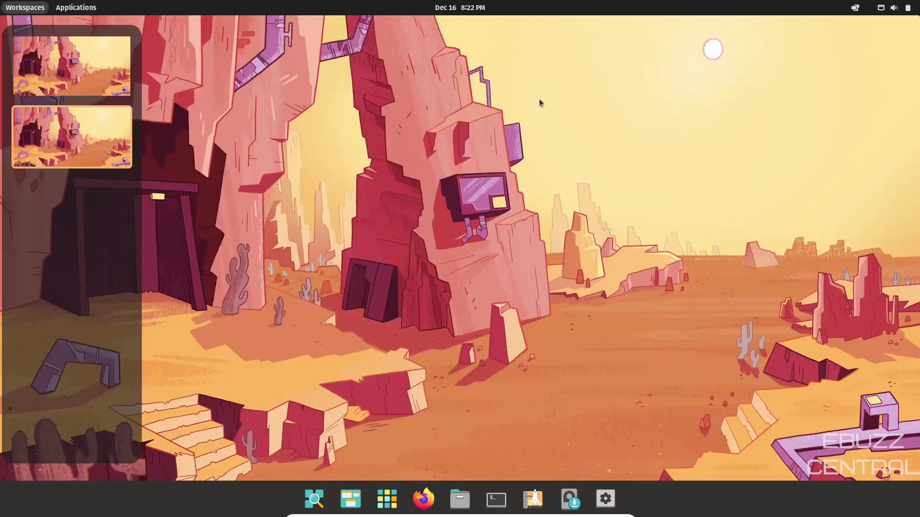
click(25, 8)
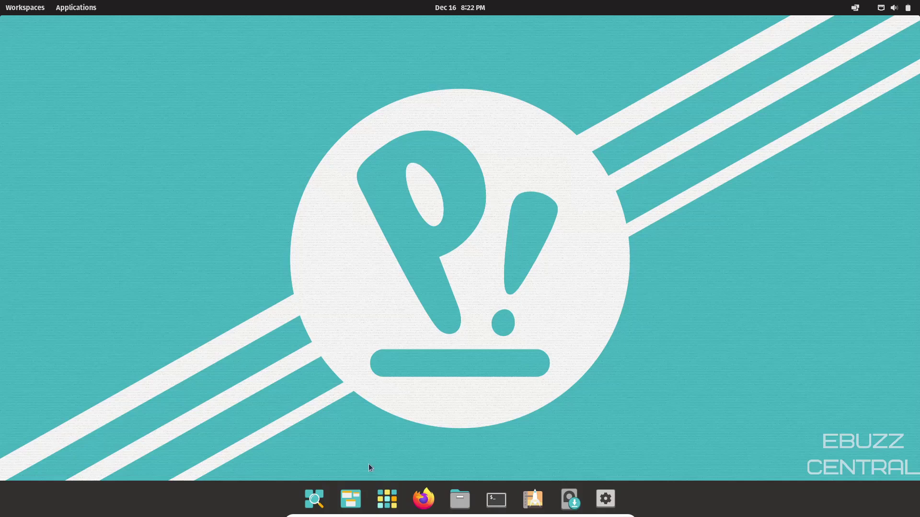
- Open the application library, look inside the Utilities folder, and return to Library Home
click(391, 501)
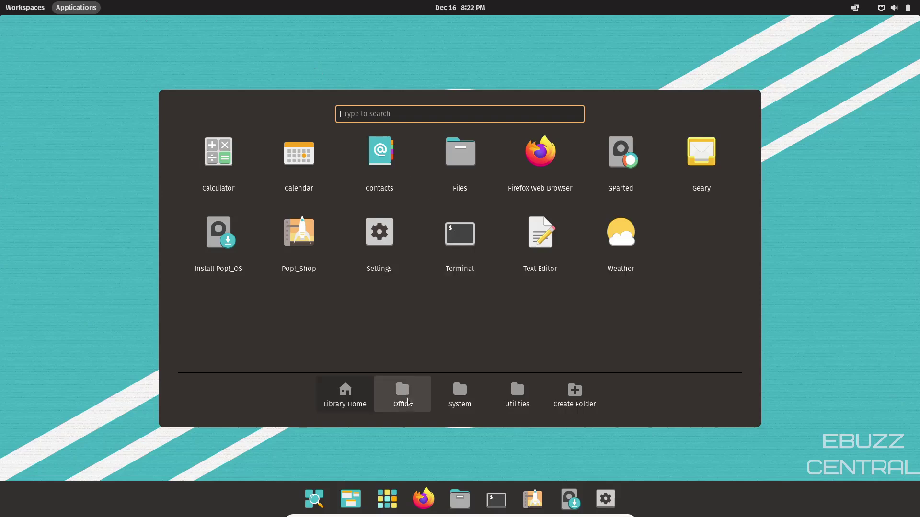
click(514, 399)
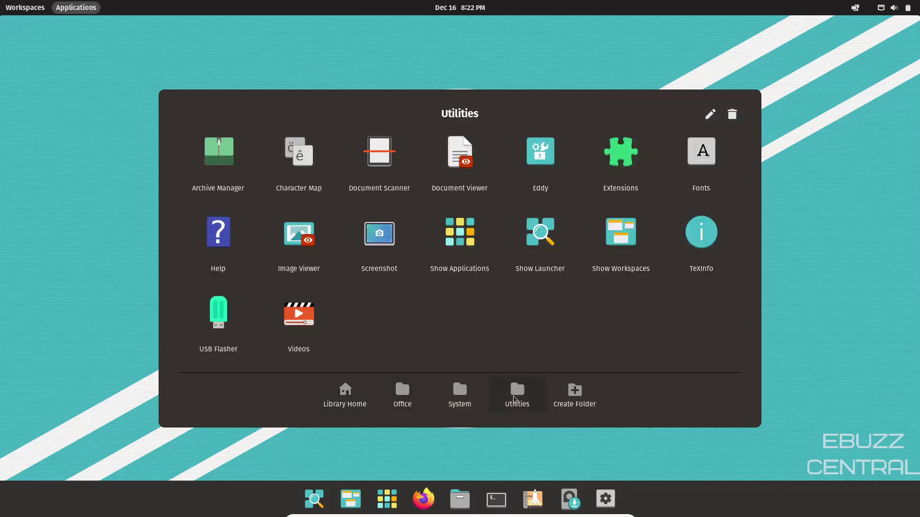
click(343, 397)
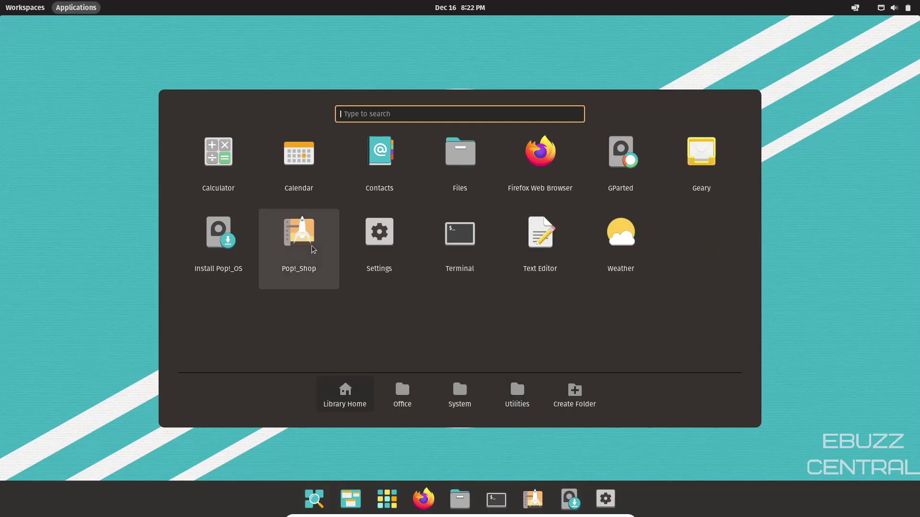
- Create a 'Tools' app folder and move Text Editor and Terminal into it
click(579, 397)
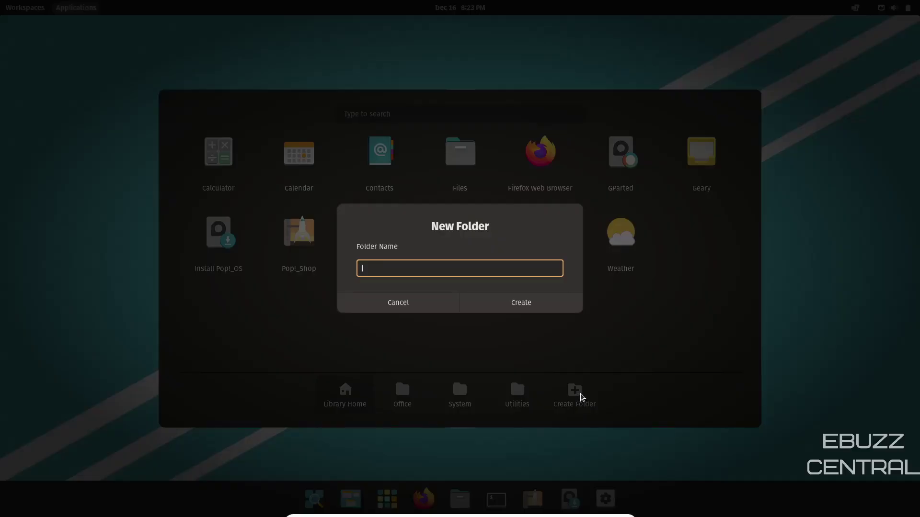
text(Tools)
key(Return)
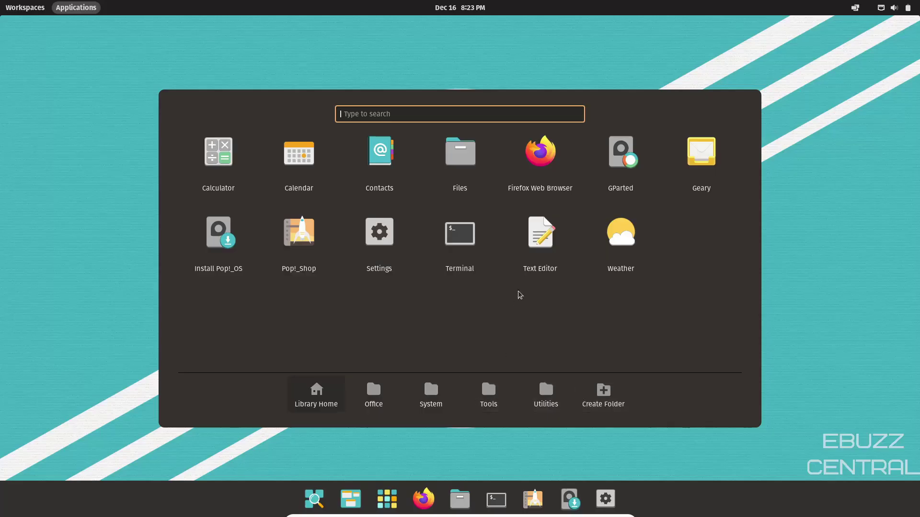
drag(542, 234, 487, 390)
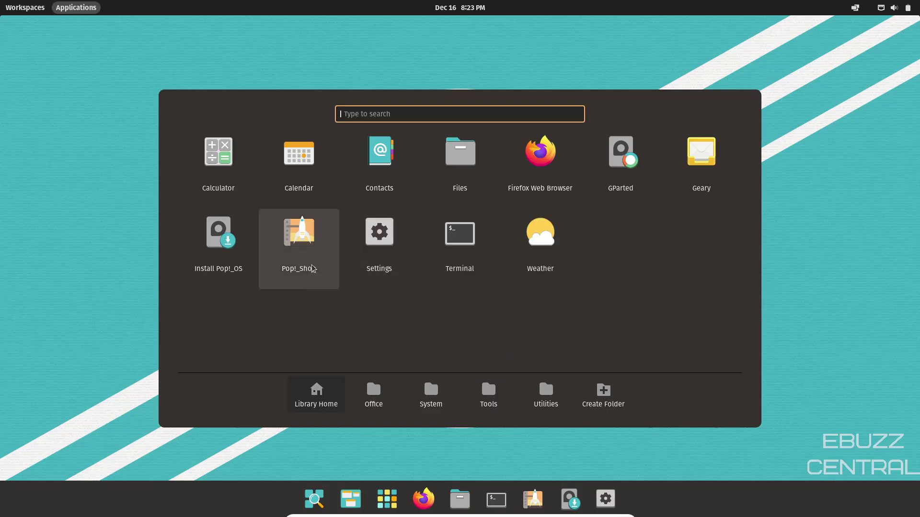
drag(460, 234, 489, 385)
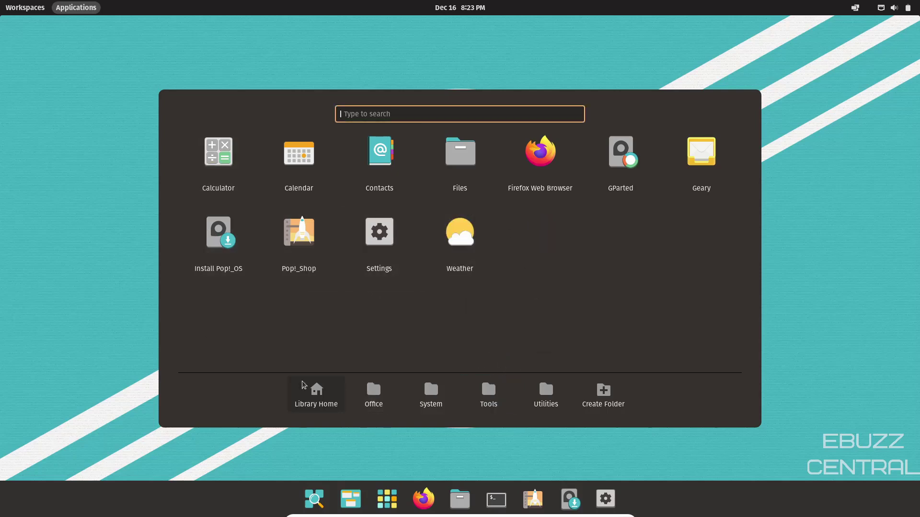
- Browse the Office, System, Tools and Utilities folders in the library
click(367, 400)
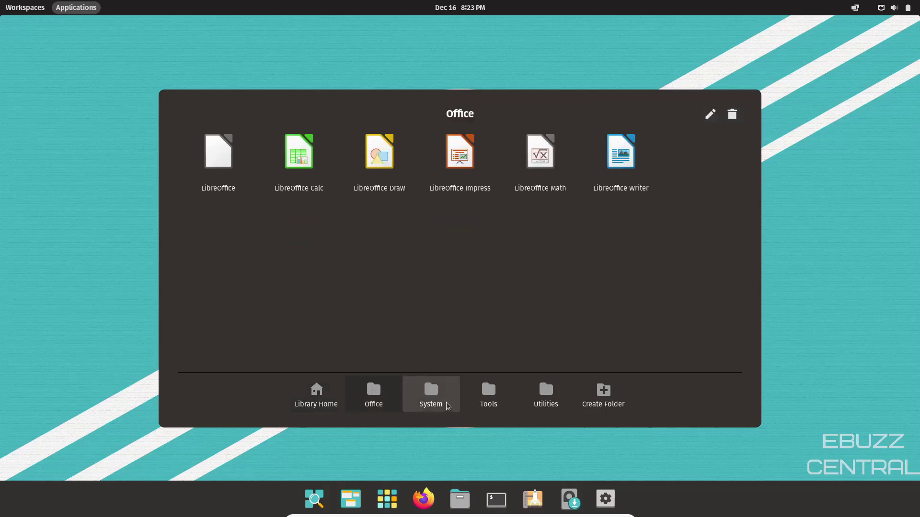
click(436, 393)
click(494, 405)
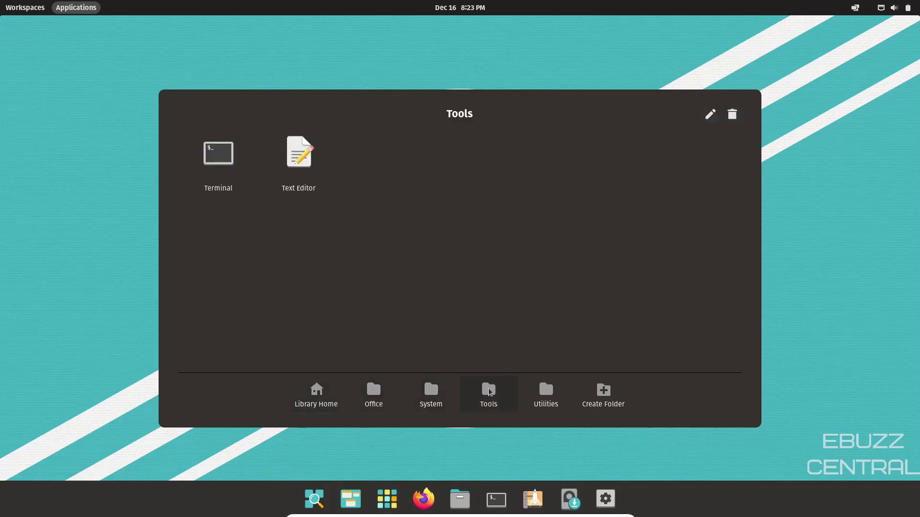
click(553, 392)
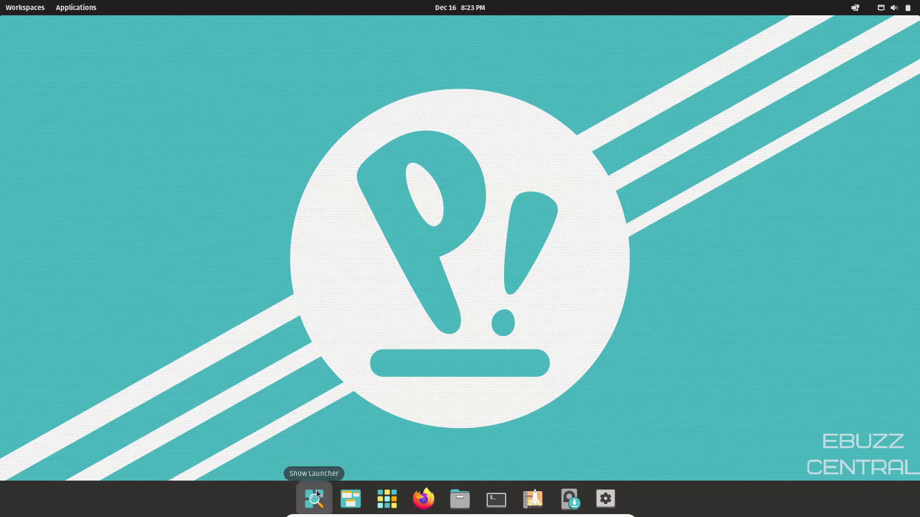
click(315, 498)
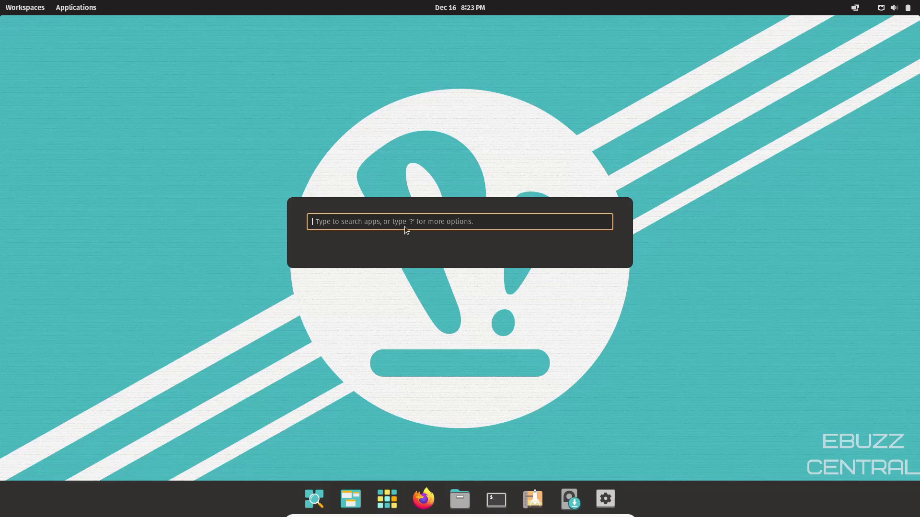
text(search)
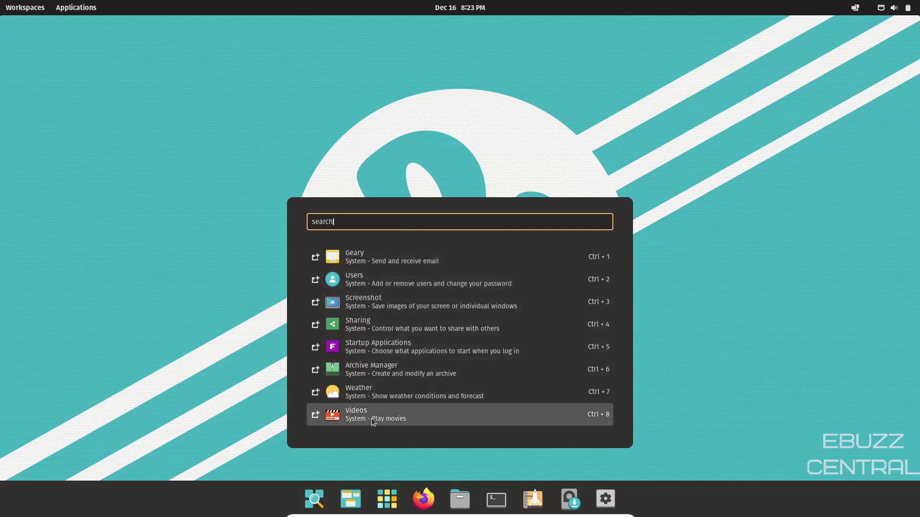
click(394, 118)
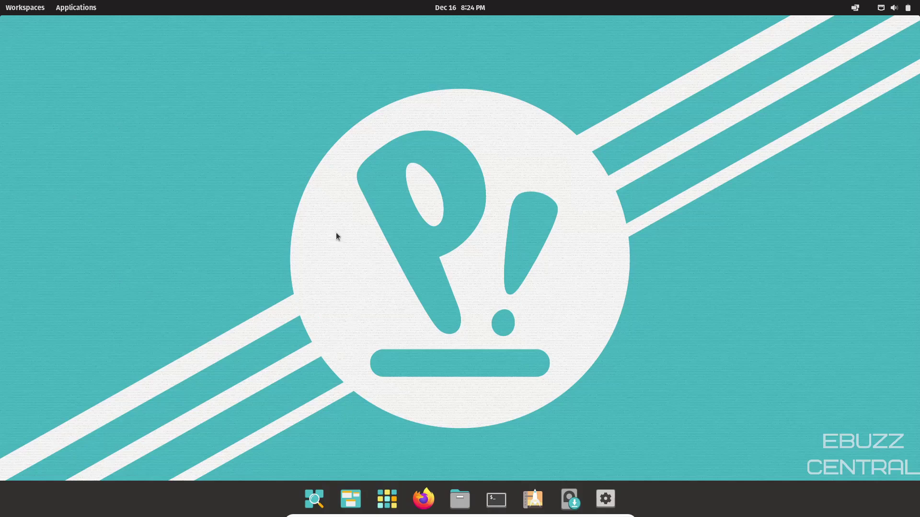
click(460, 501)
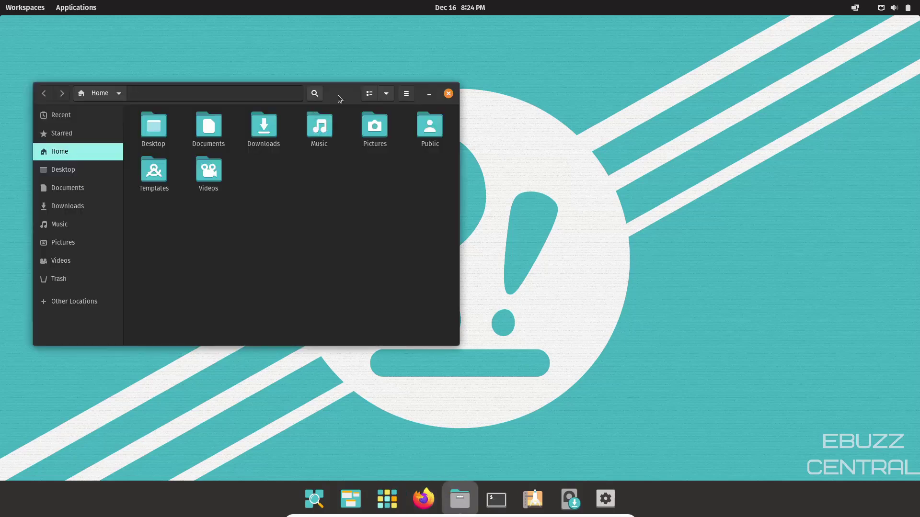
drag(337, 95, 499, 76)
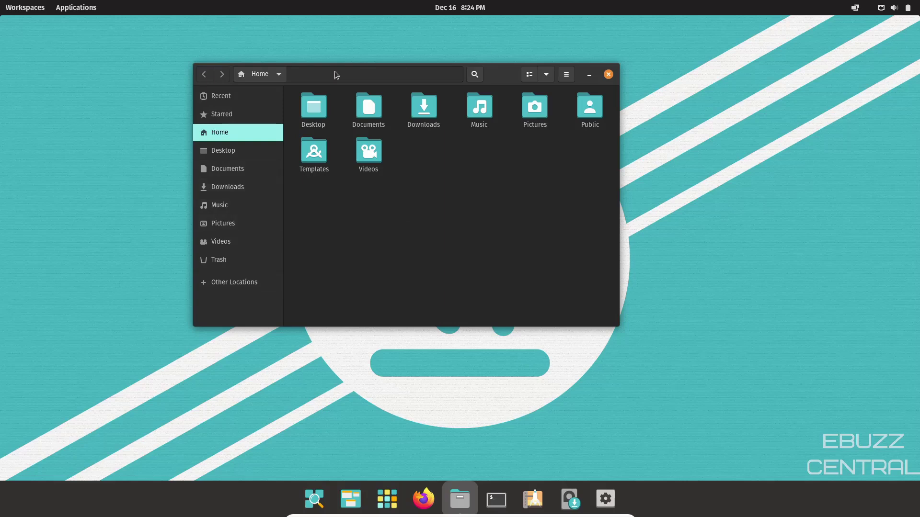
click(546, 74)
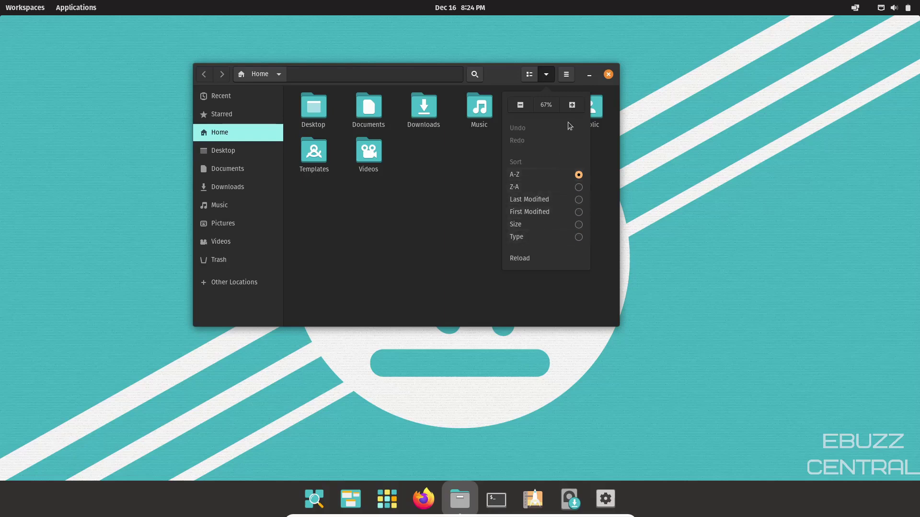
click(571, 105)
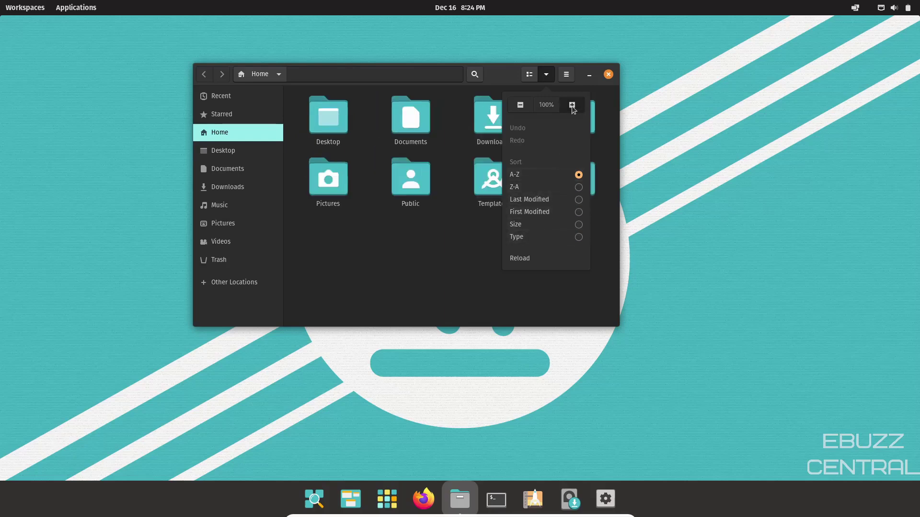
click(520, 105)
click(414, 232)
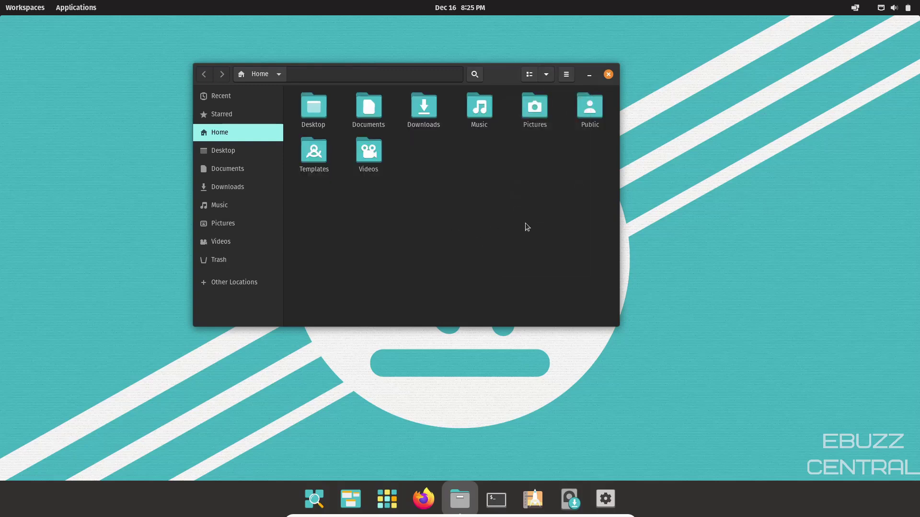
click(607, 75)
click(495, 499)
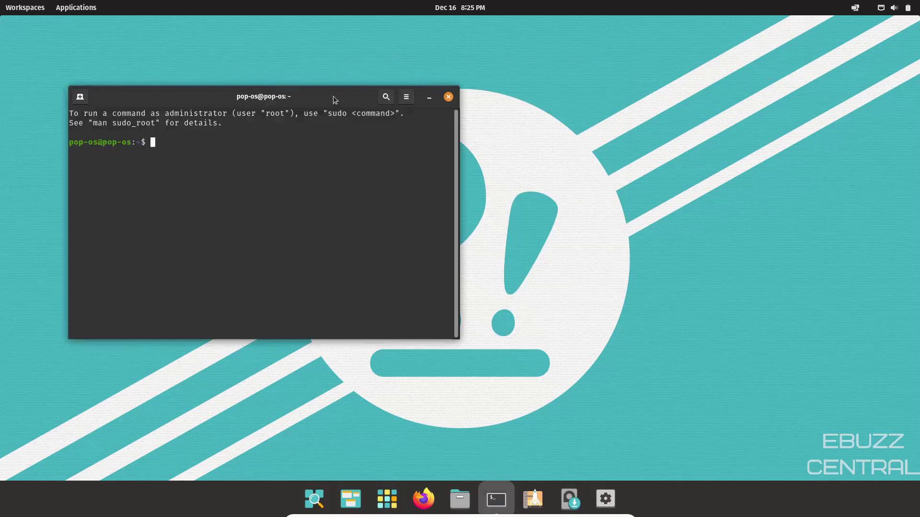
drag(332, 96, 508, 120)
text(htop)
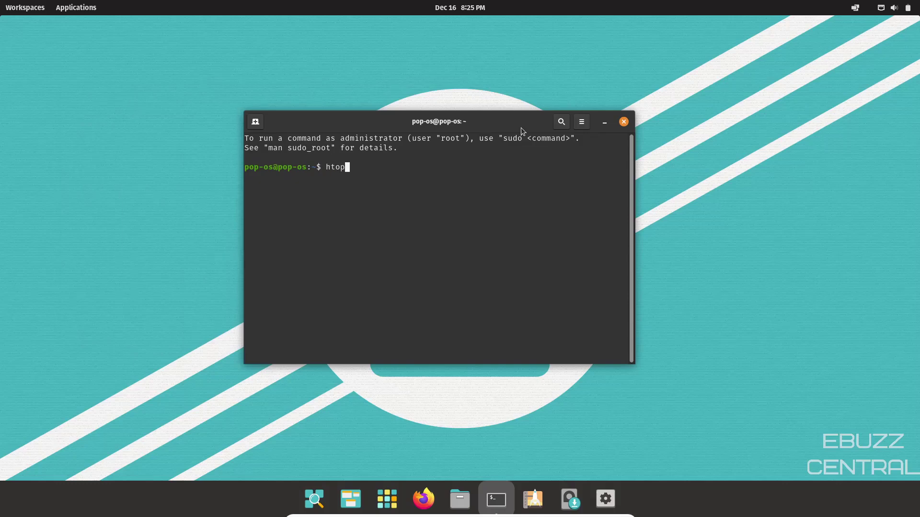
key(Return)
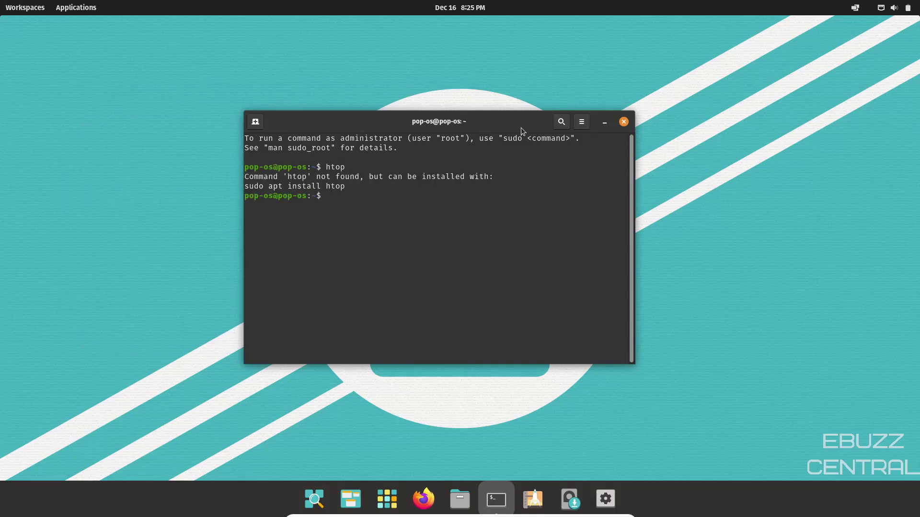
text(top)
key(Return)
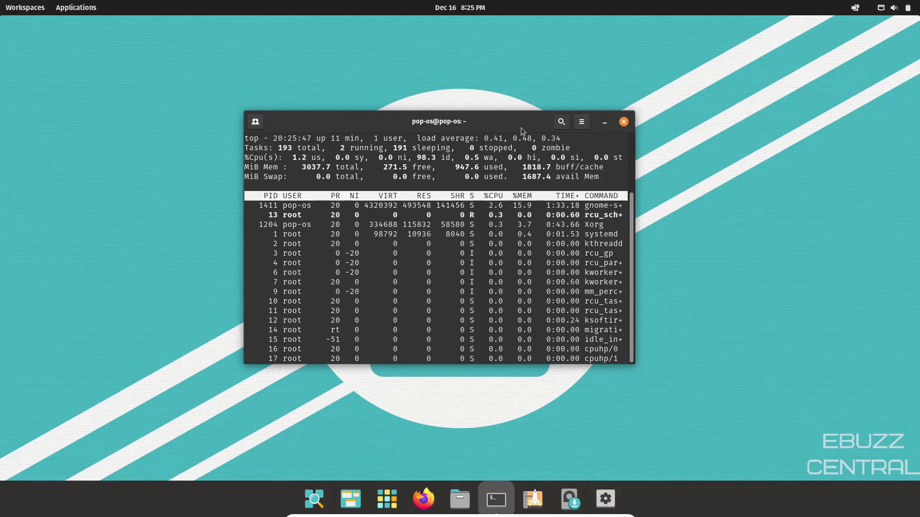
- Launch Pop!_Shop from the dock and maximize its window
click(605, 121)
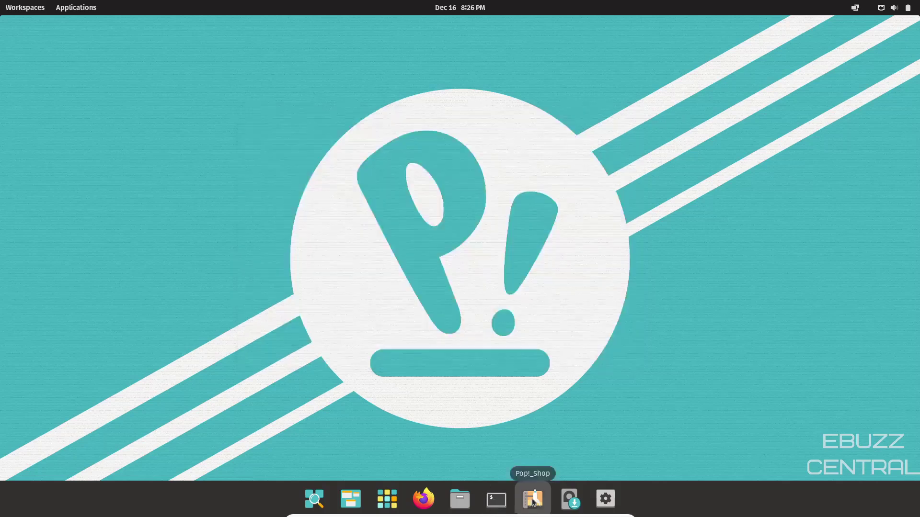
click(532, 500)
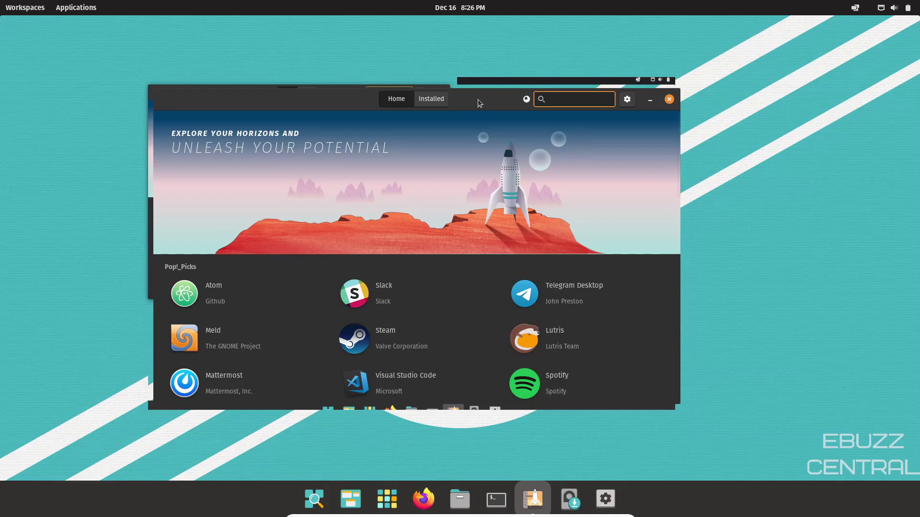
double_click(478, 99)
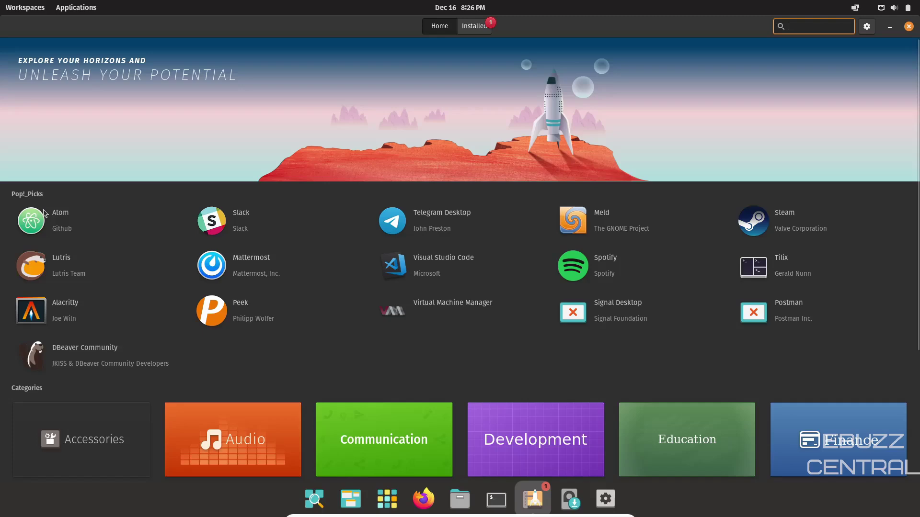
- Browse the Audio and Communication app categories, returning to the store's Home page
click(288, 421)
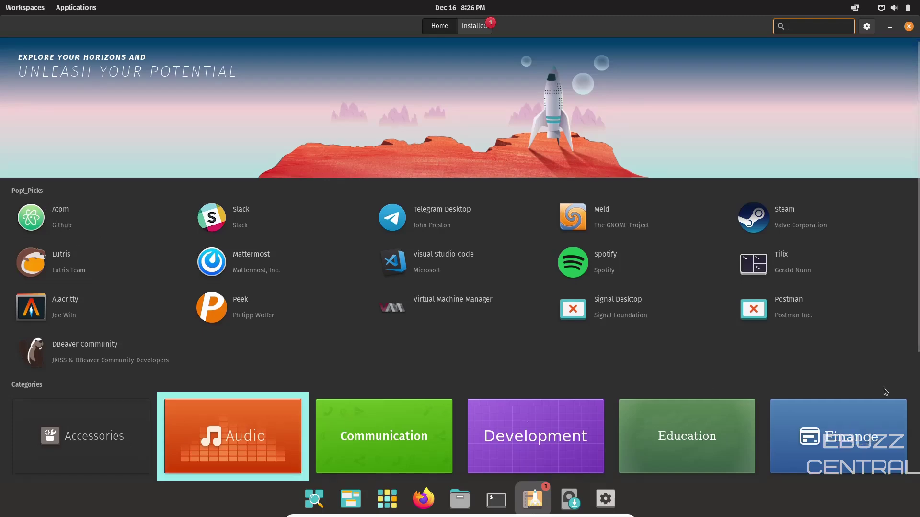
click(205, 445)
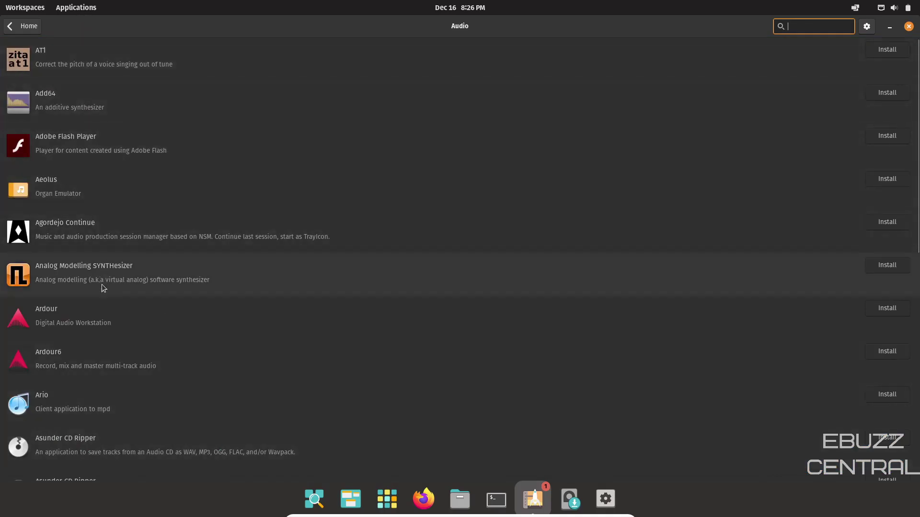
click(22, 26)
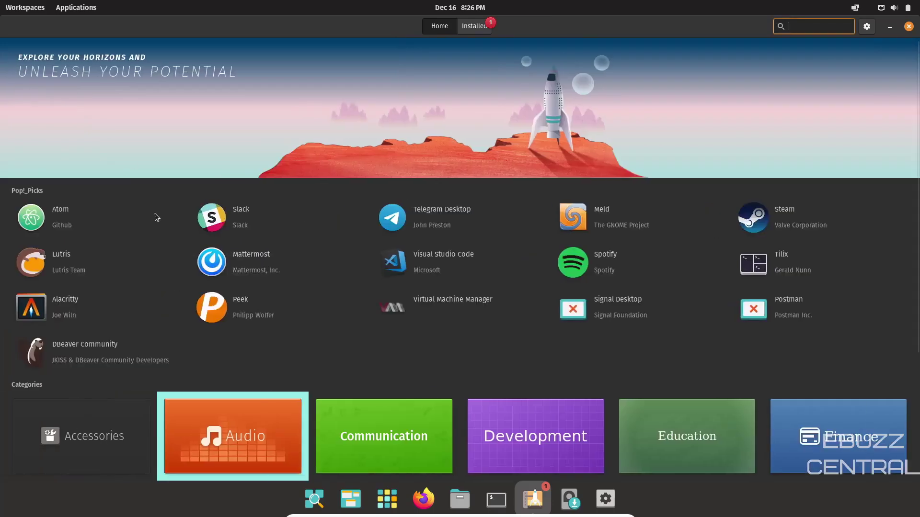
click(396, 438)
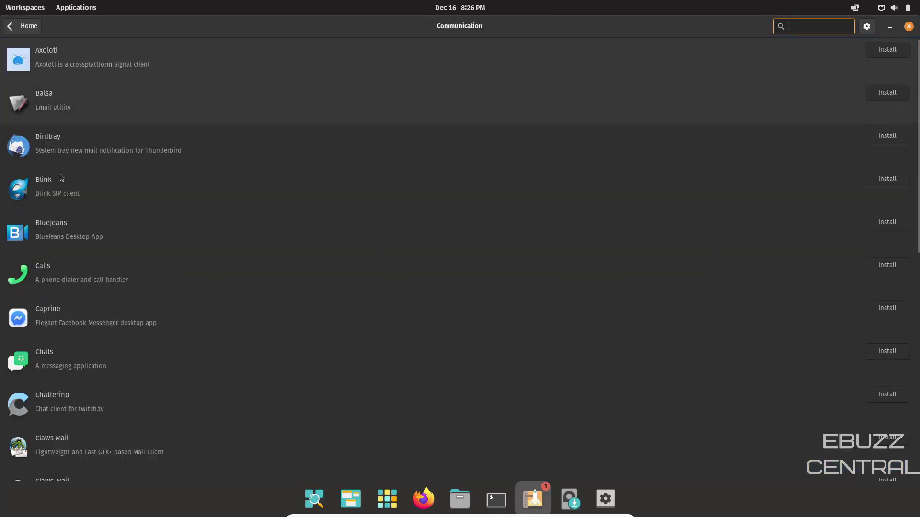
scroll(102, 206, down, 4)
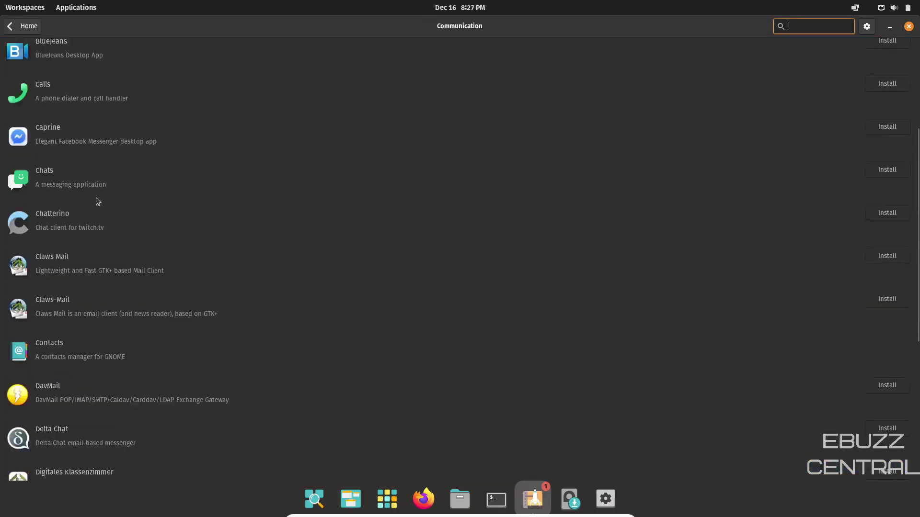
scroll(95, 197, up, 4)
click(27, 25)
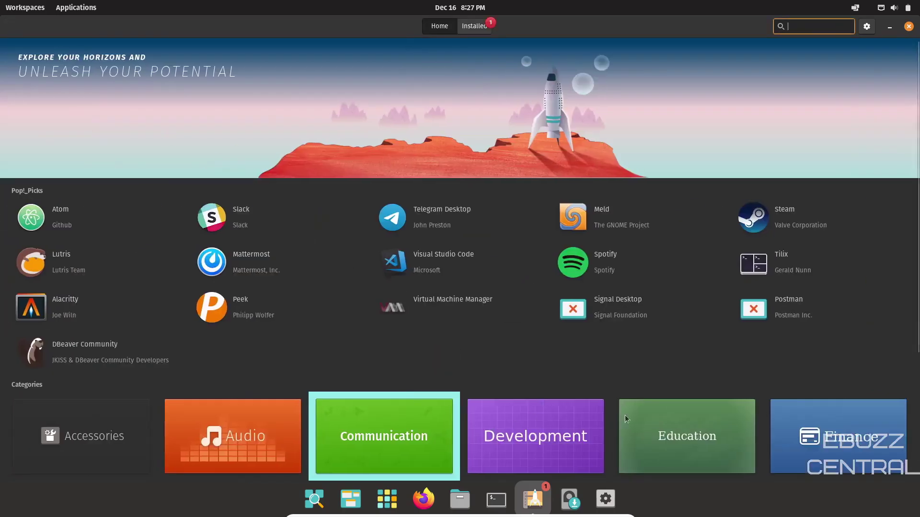
scroll(684, 329, down, 4)
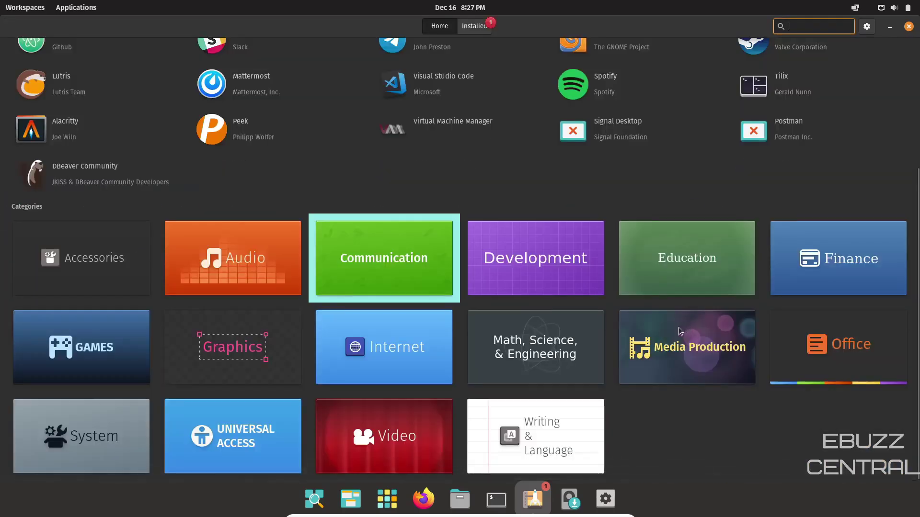
scroll(678, 326, up, 4)
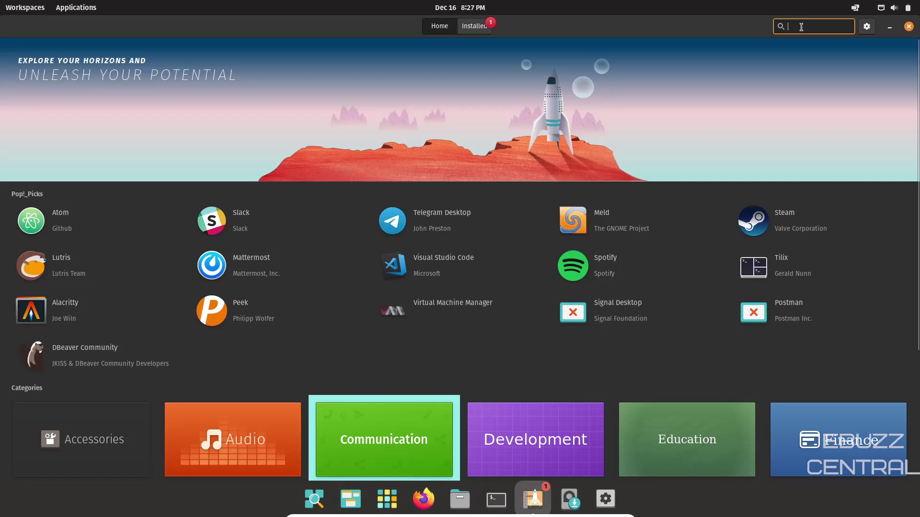
- Search for obs-studio and confirm OBS Studio's source is flathub (flatpak)
text(obs-studio)
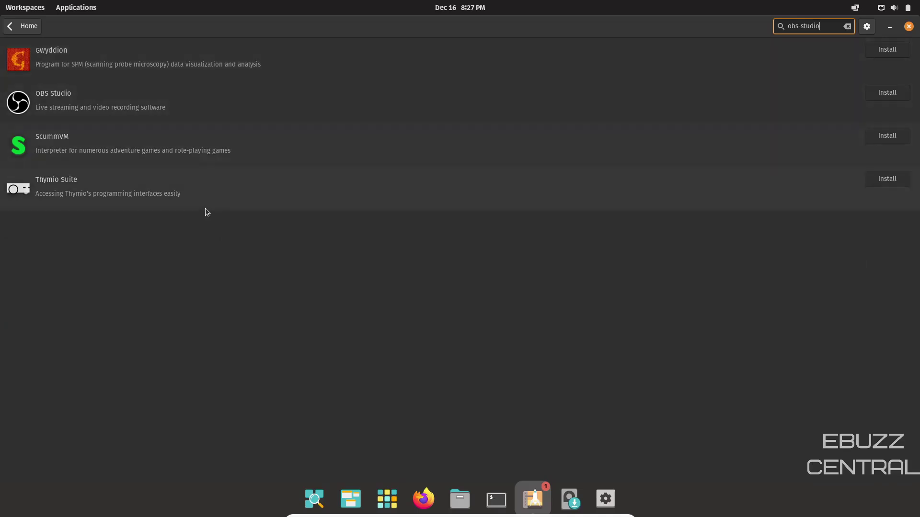
click(61, 102)
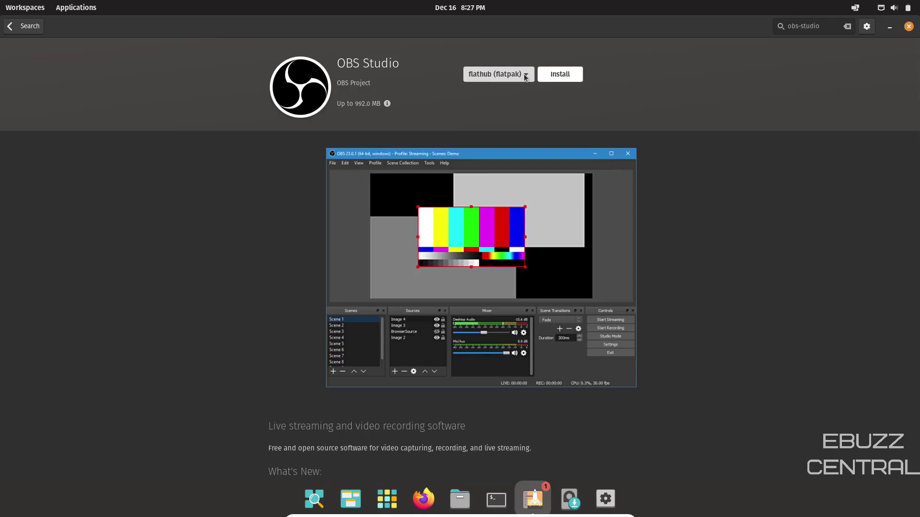
click(523, 74)
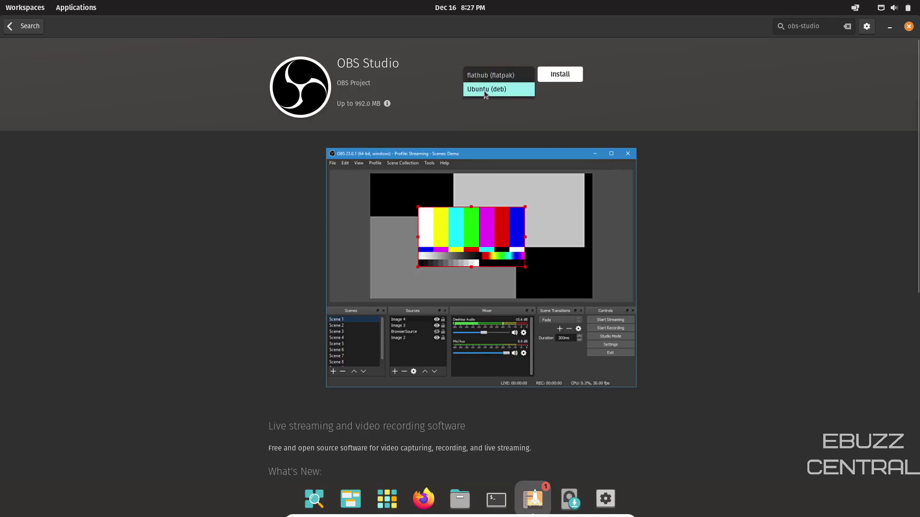
click(433, 82)
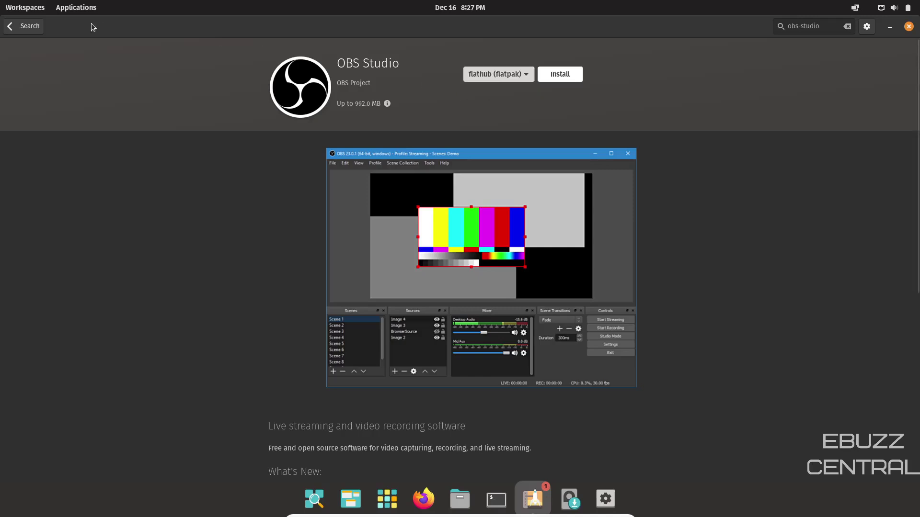
click(24, 26)
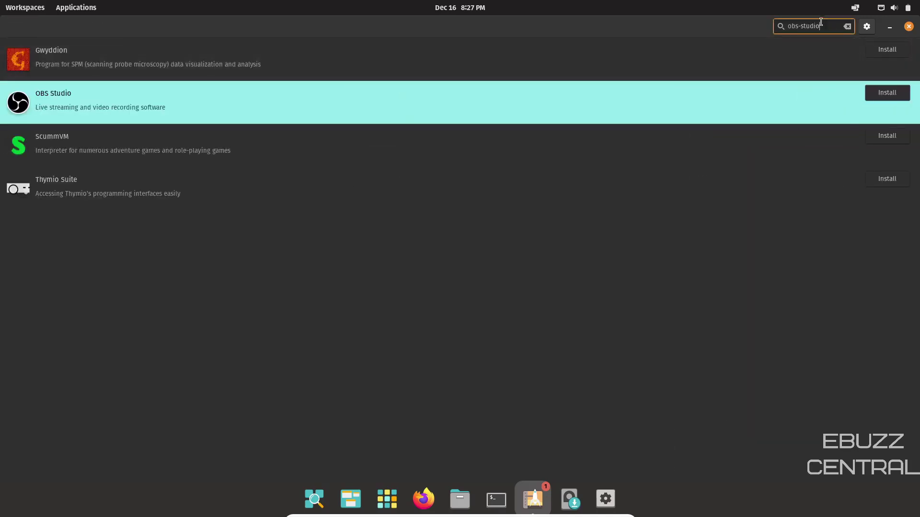
- Search for kdenlive, keep flathub (flatpak) as Kdenlive's source, then clear the search
drag(822, 23, 767, 23)
text(kdenlive)
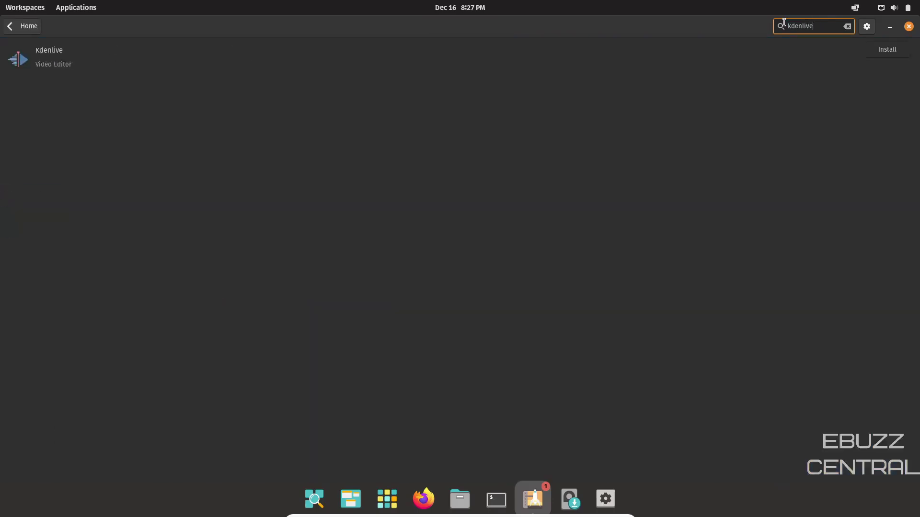
click(53, 60)
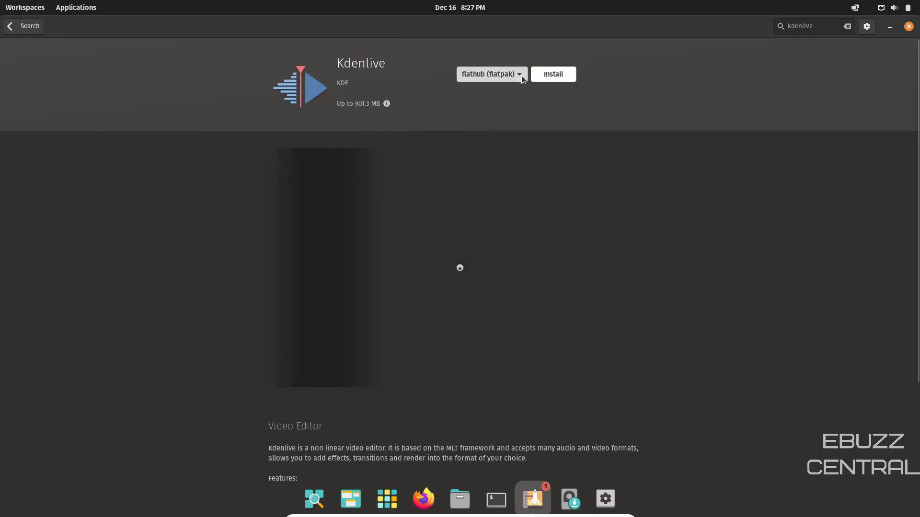
click(521, 76)
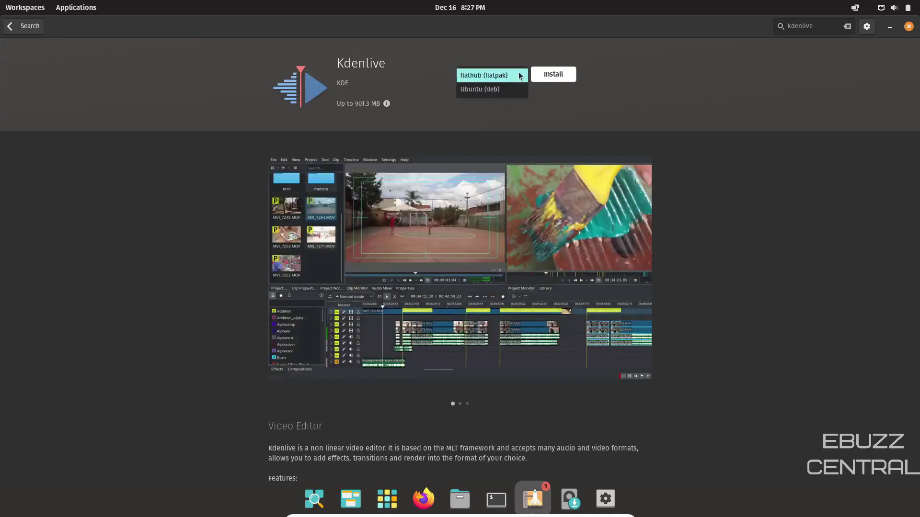
click(409, 108)
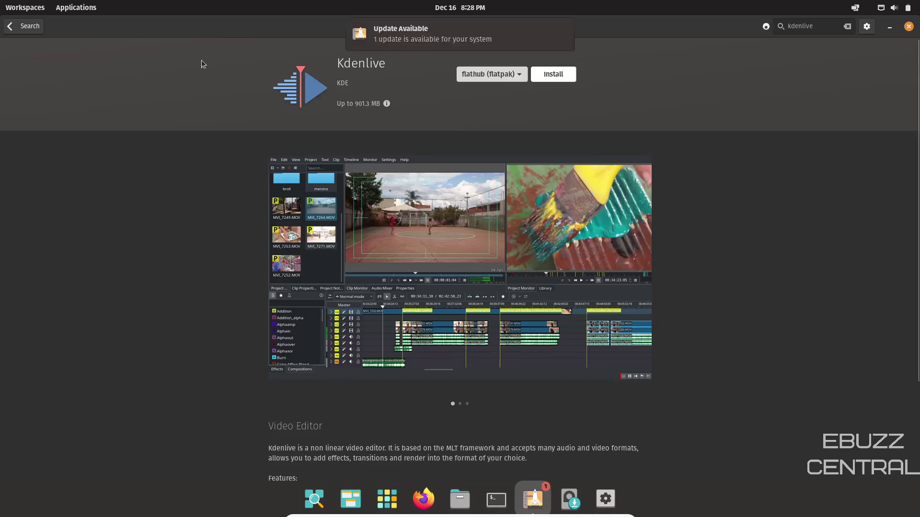
click(21, 27)
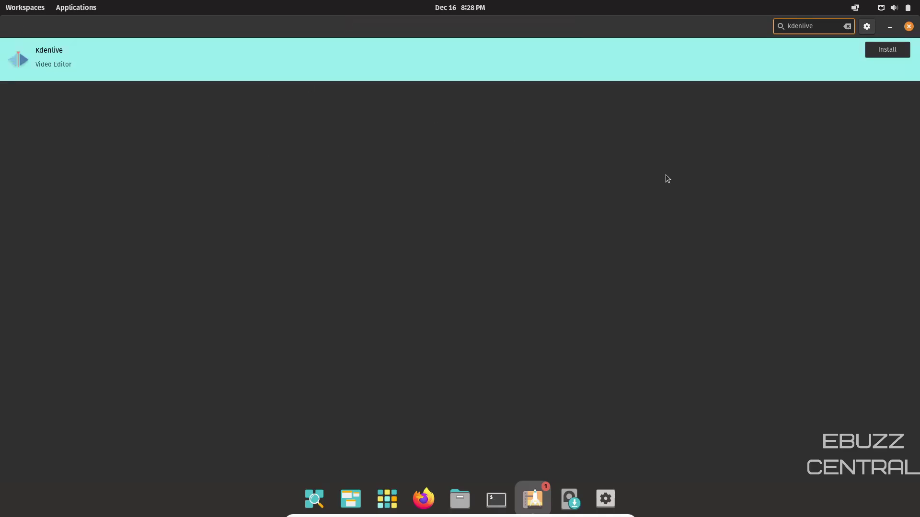
click(848, 26)
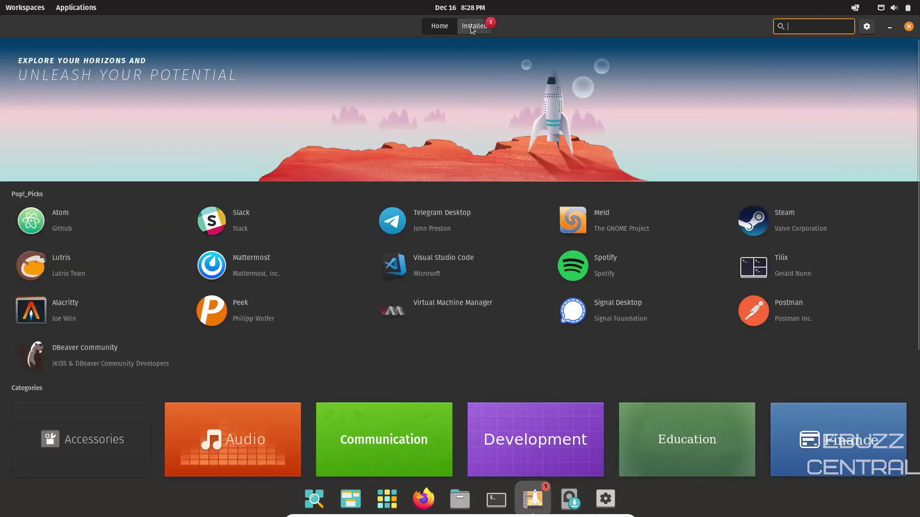
- Review the installed apps and pending update, then return to the store's Home page
click(471, 27)
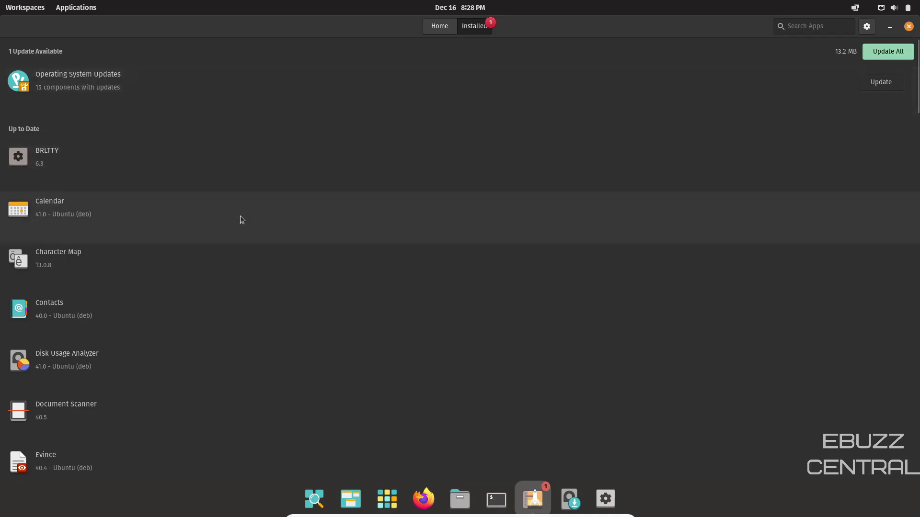
scroll(241, 218, down, 10)
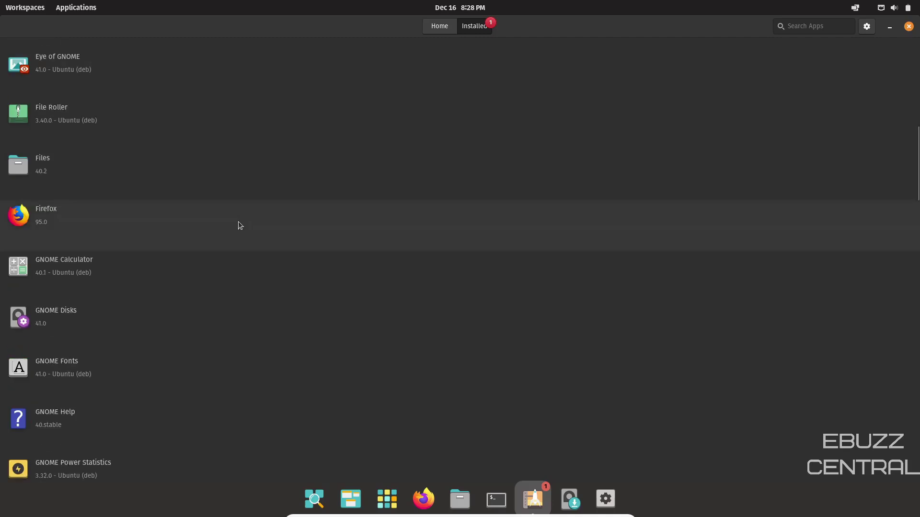
scroll(238, 223, down, 10)
scroll(235, 228, up, 20)
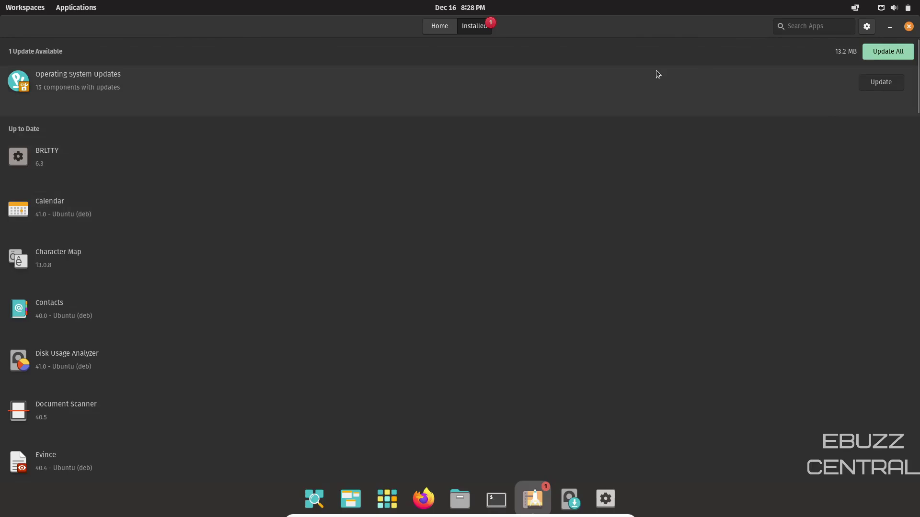
click(439, 27)
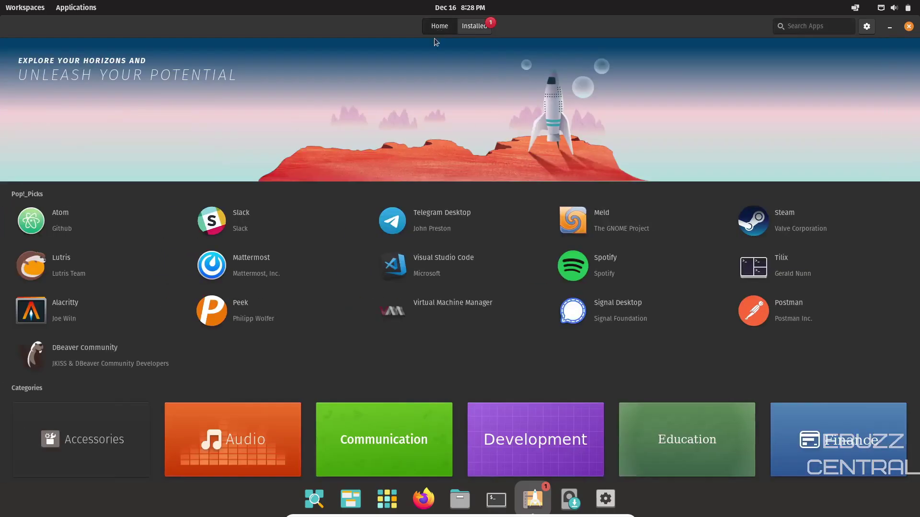
- Close Pop!_Shop and launch Settings from the dock, showing its Network page
click(909, 27)
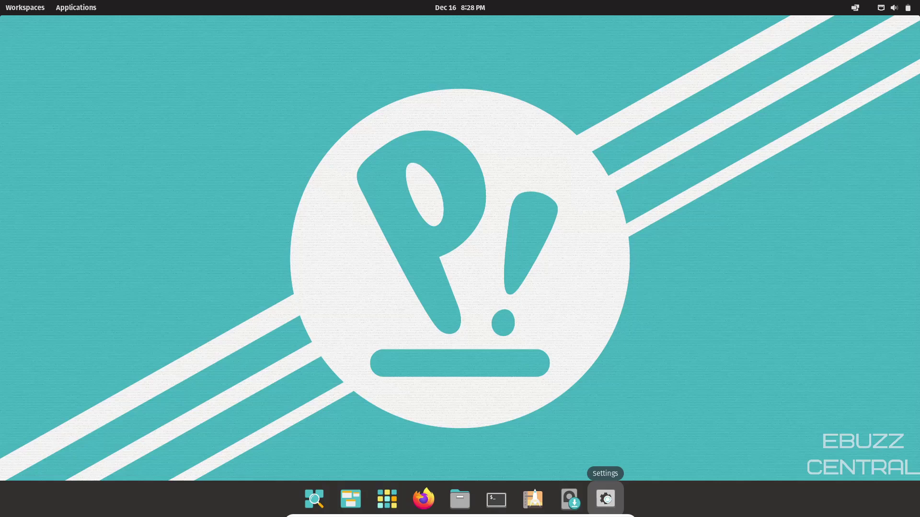
click(606, 499)
click(27, 54)
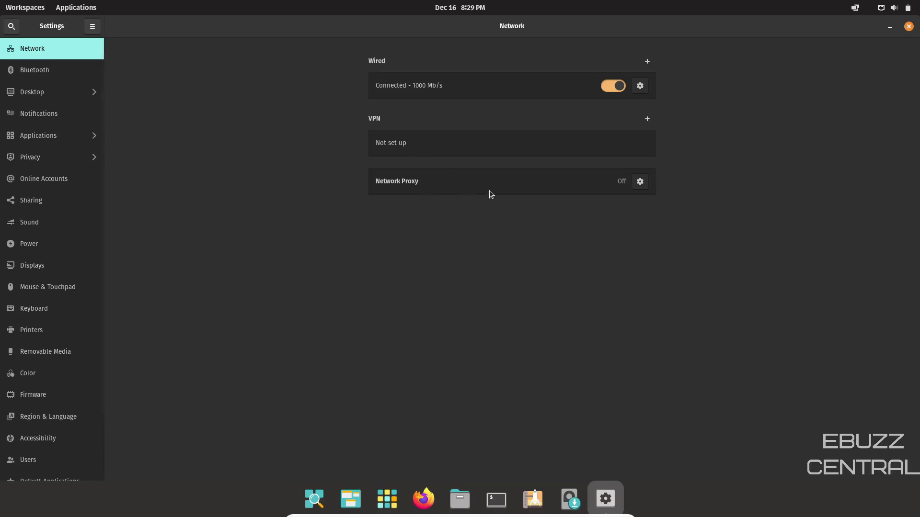
- Browse Bluetooth, then Desktop's Background and Appearance pages with their Light and Dark styles
click(35, 71)
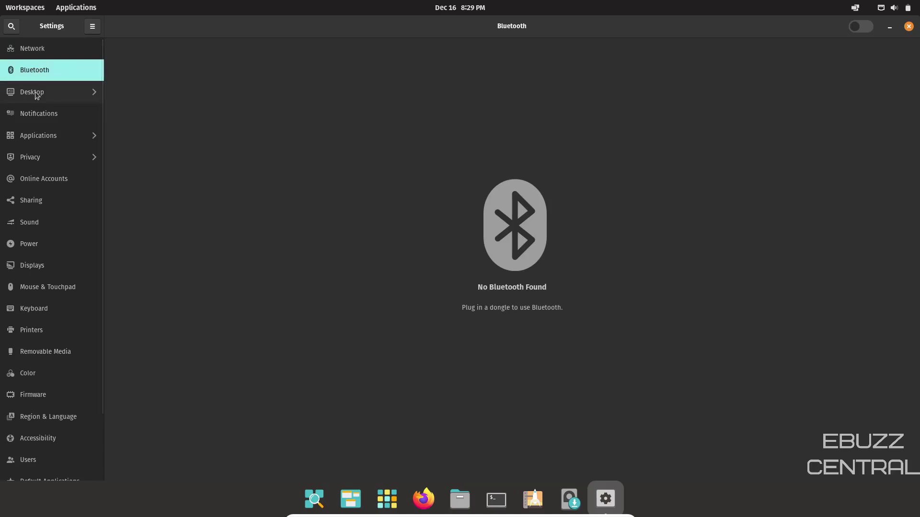
click(37, 91)
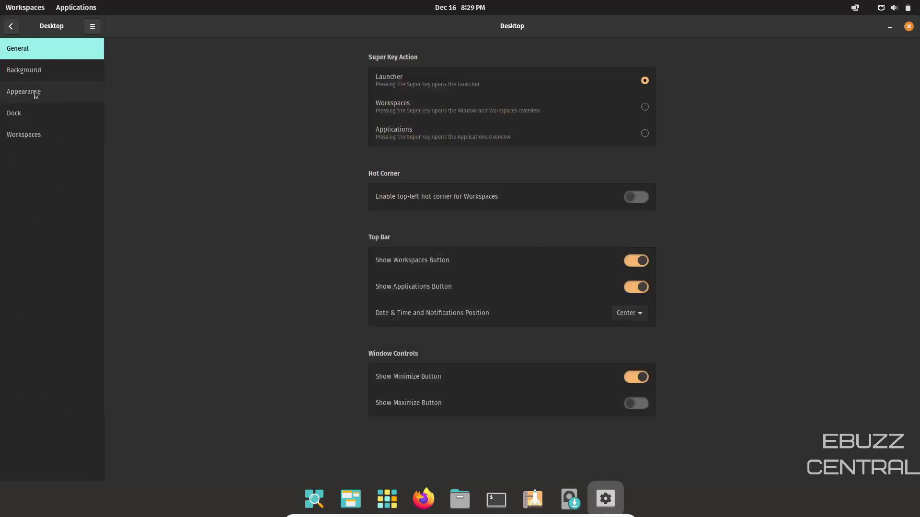
click(33, 76)
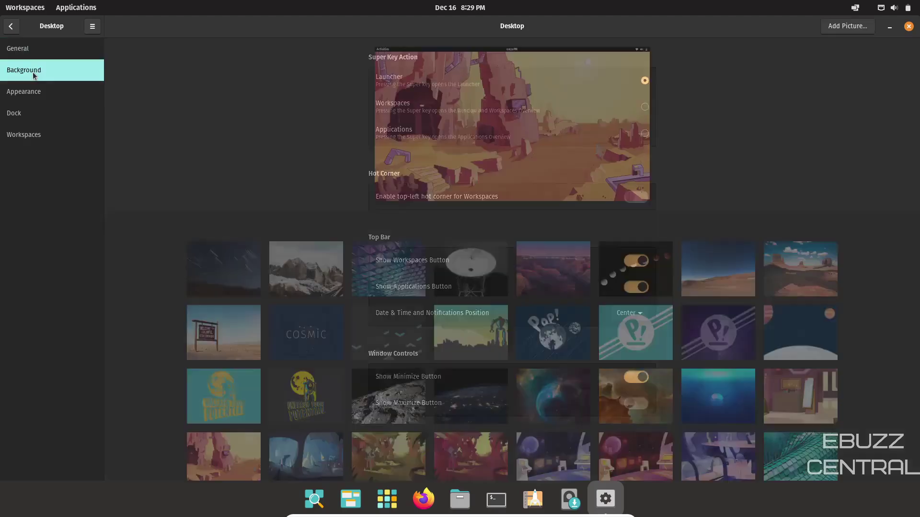
click(55, 91)
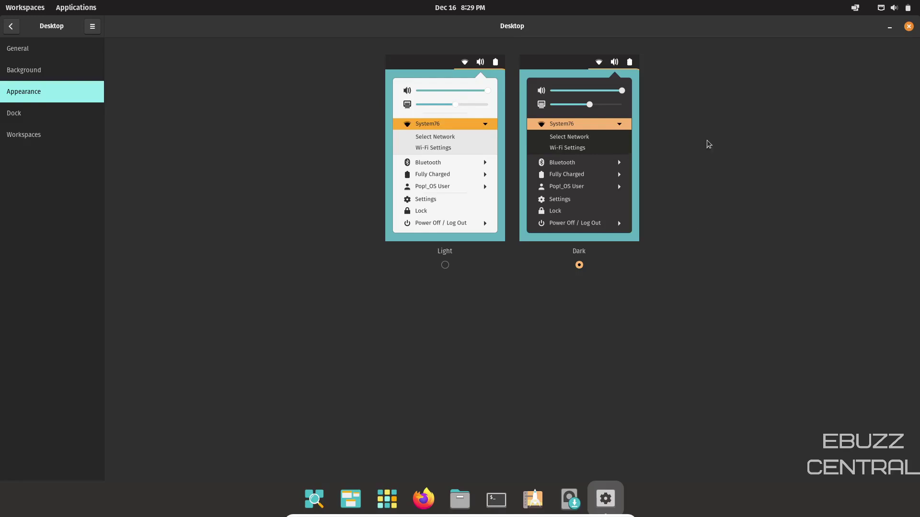
- In Dock settings, toggle the dock off and on, and try Always Hide before restoring Always Visible
click(16, 114)
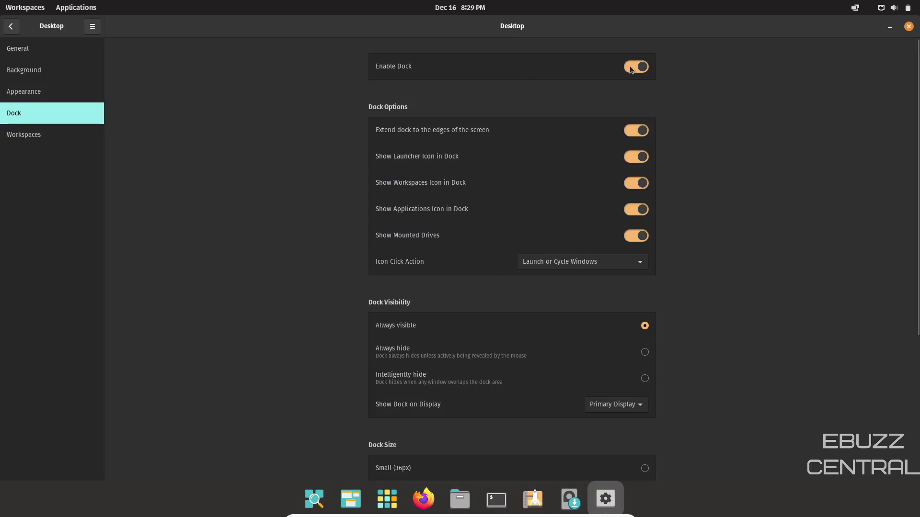
click(631, 66)
click(632, 67)
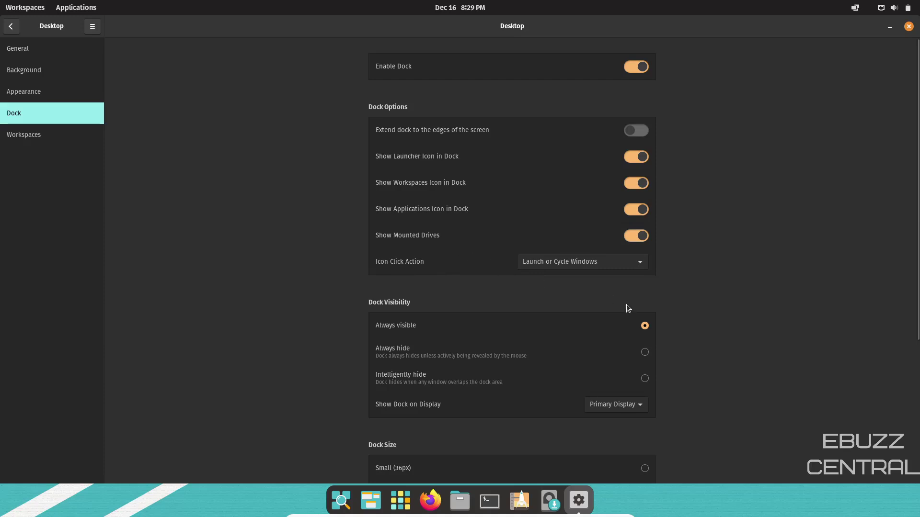
scroll(908, 297, down, 5)
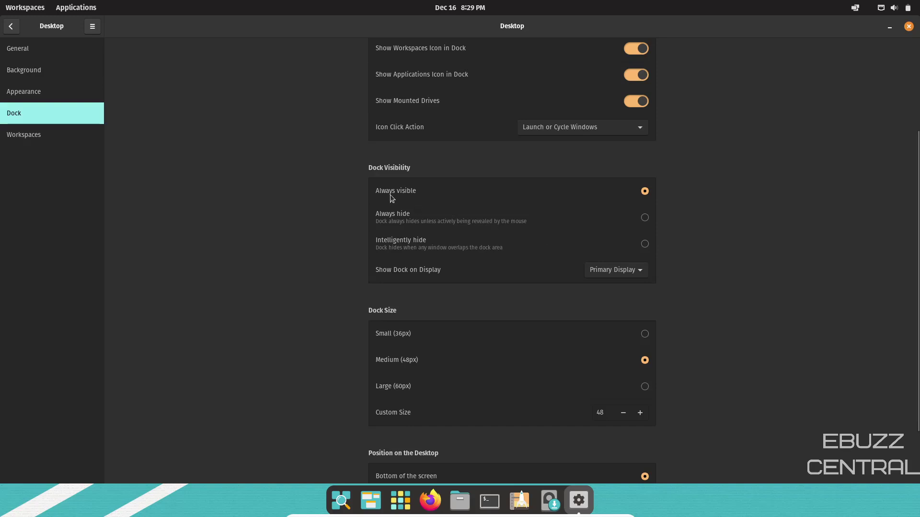
click(644, 218)
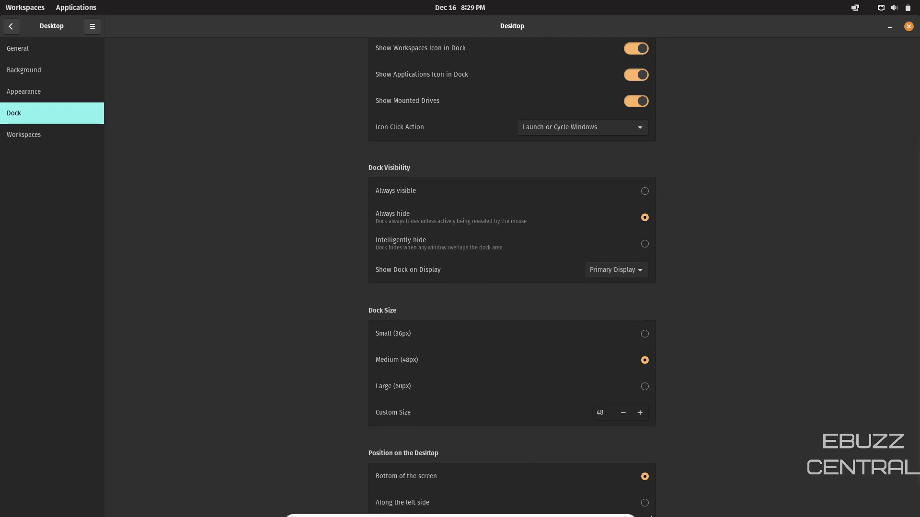
click(645, 191)
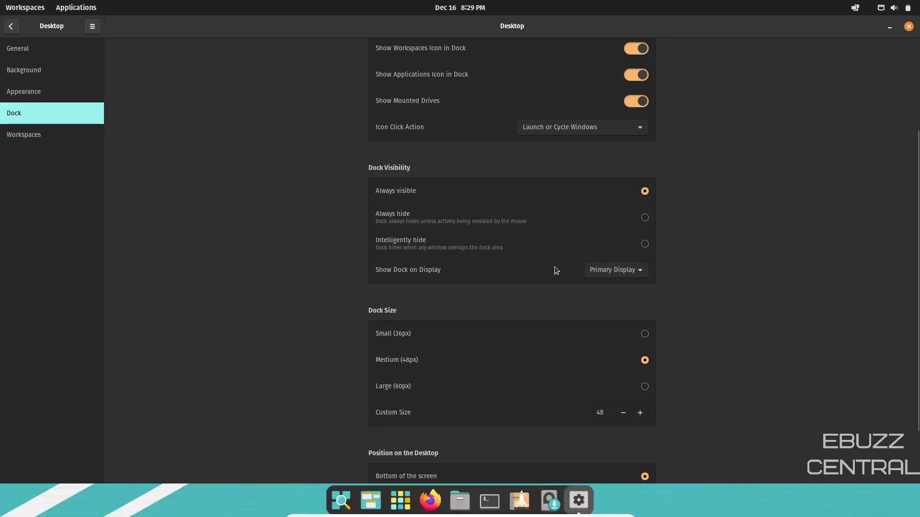
- Try Small (36px), Large (60px) and custom dock sizes, then settle on Medium (48px)
scroll(556, 271, down, 3)
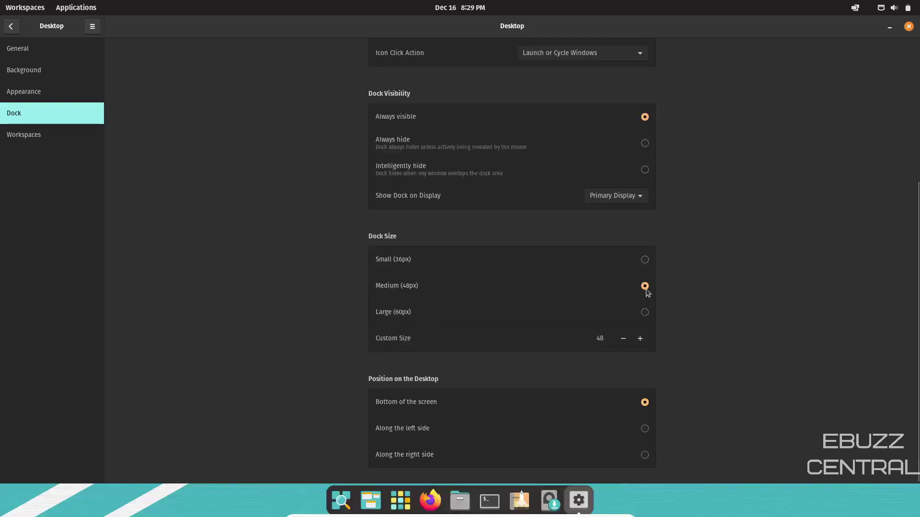
click(644, 260)
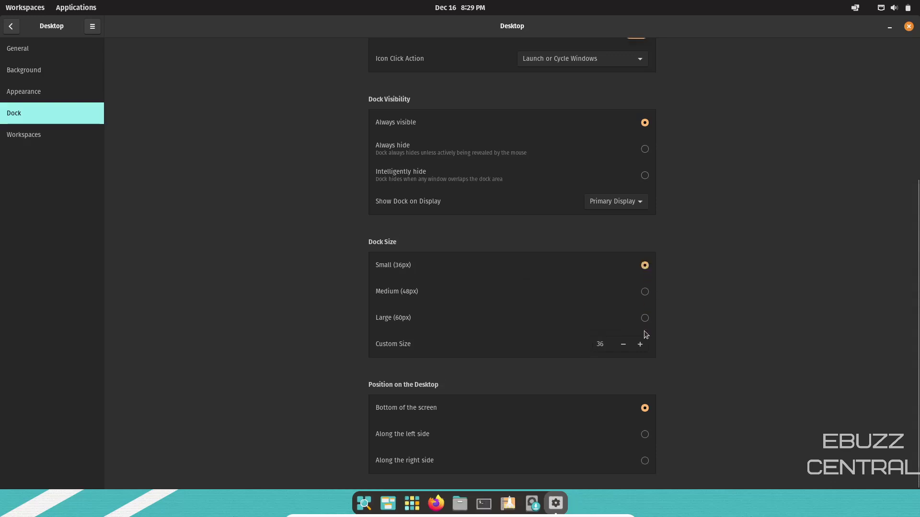
click(645, 318)
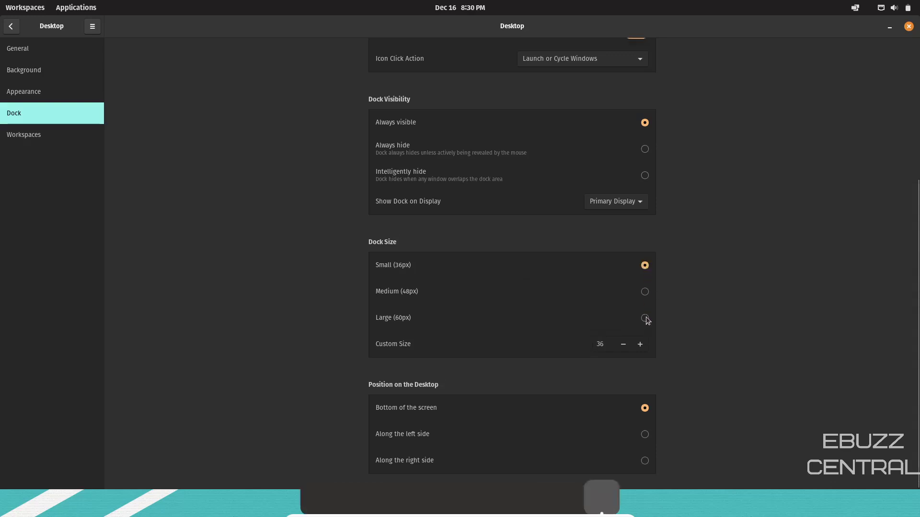
click(640, 345)
click(640, 344)
click(640, 344)
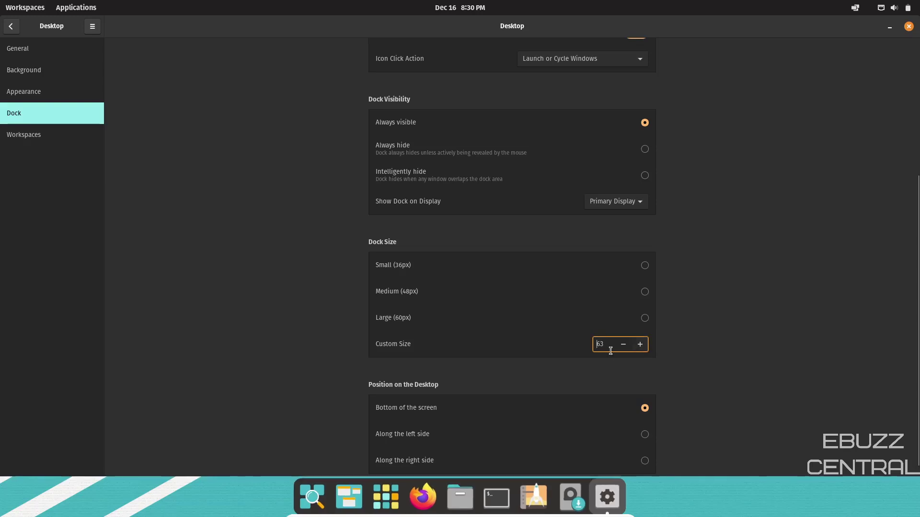
click(623, 345)
click(624, 345)
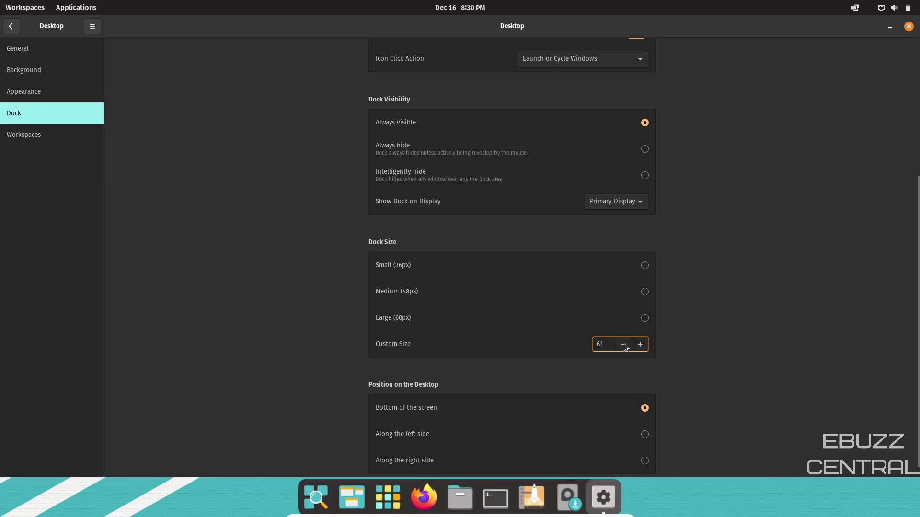
click(624, 345)
click(645, 291)
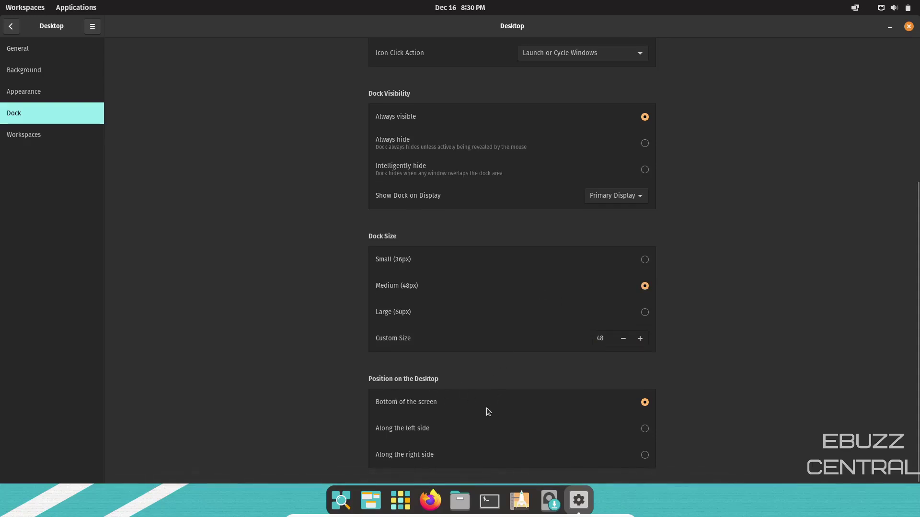
- Try the dock on the left edge, then place it along the right side
click(645, 429)
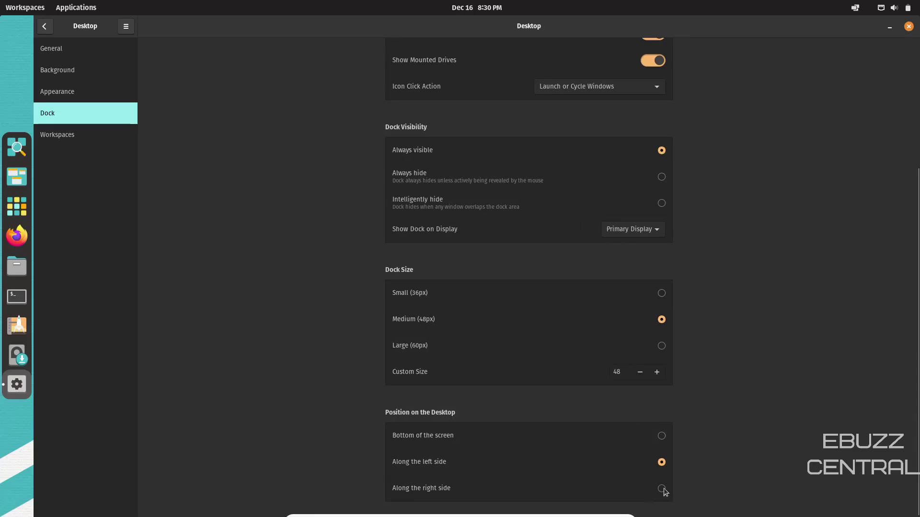
click(662, 488)
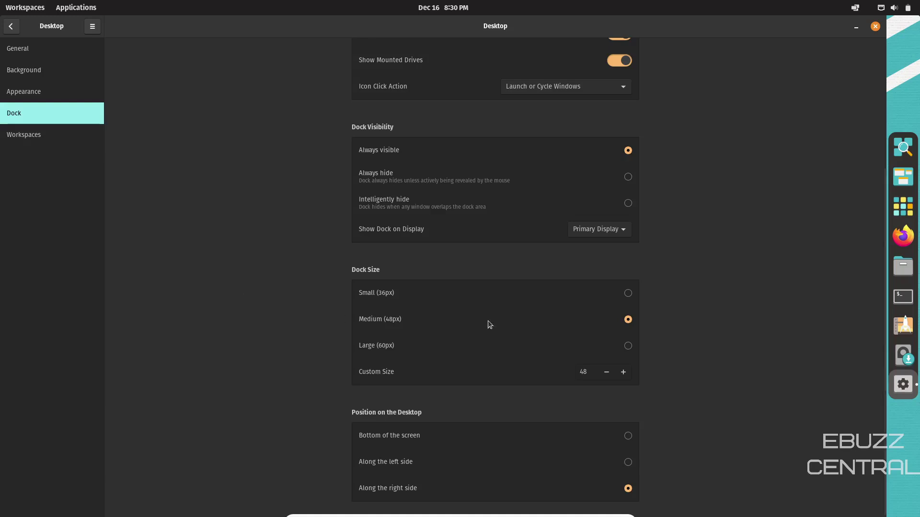
click(10, 139)
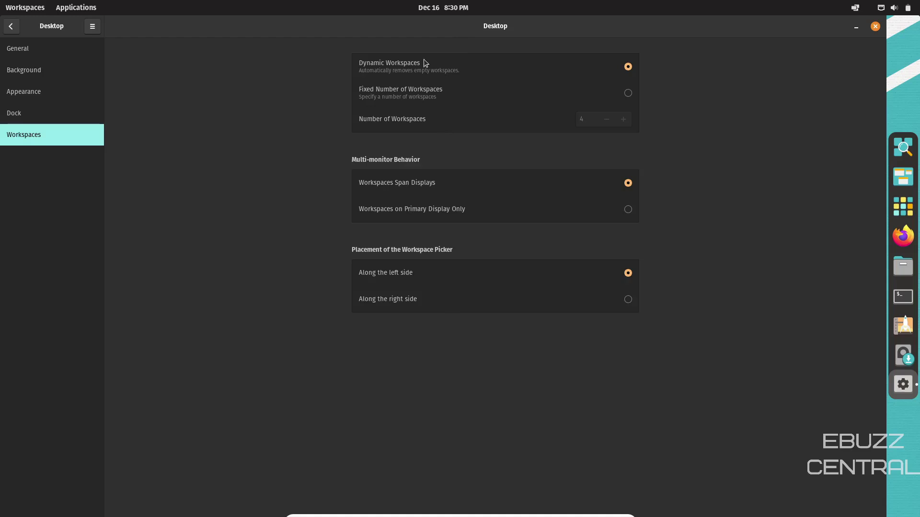
- Go through Notifications to Privacy and switch off Connectivity Checking
click(10, 27)
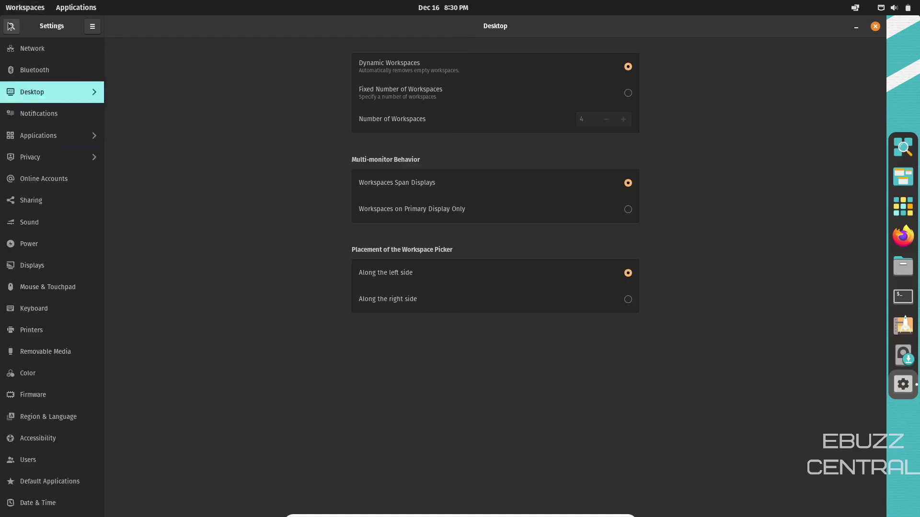
click(40, 116)
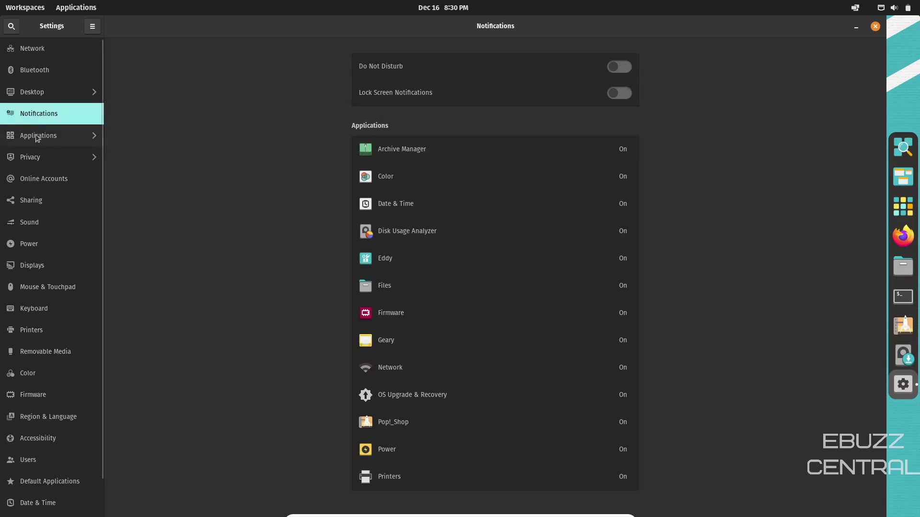
click(32, 161)
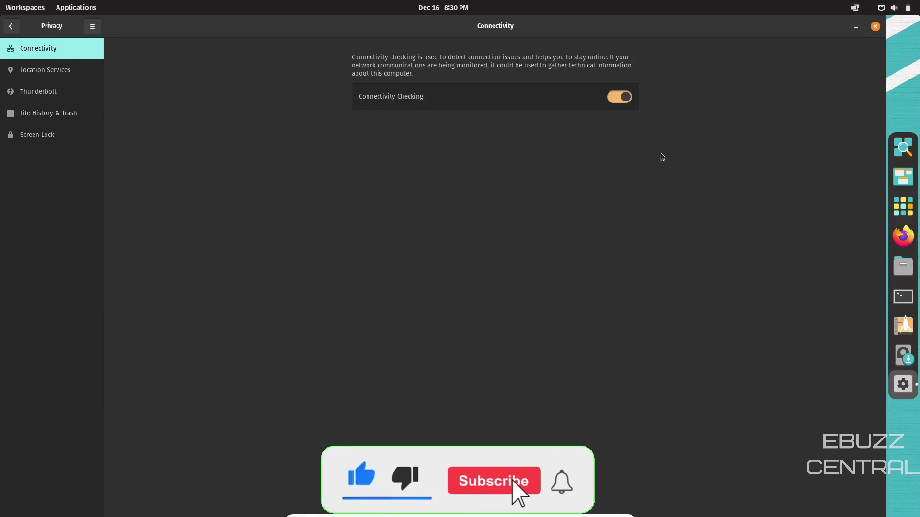
click(619, 97)
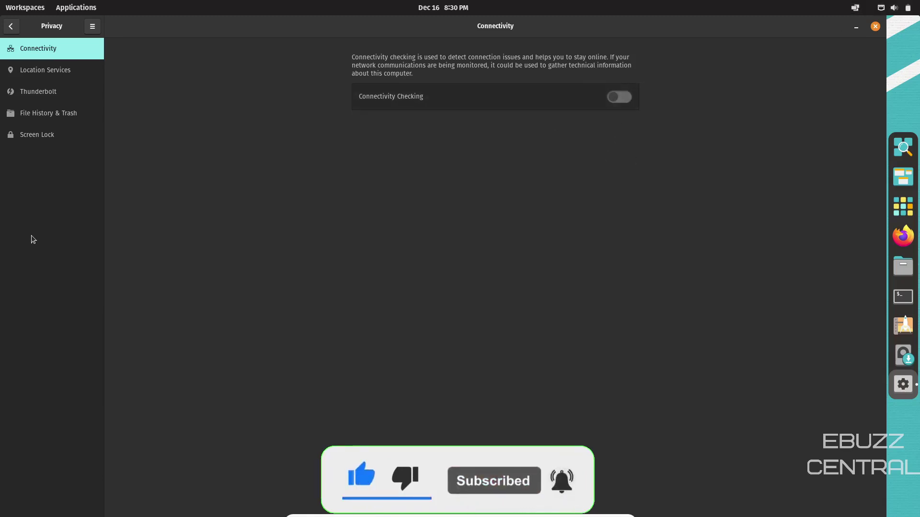
- Browse Location Services and Thunderbolt, then go back to the main settings list
click(28, 71)
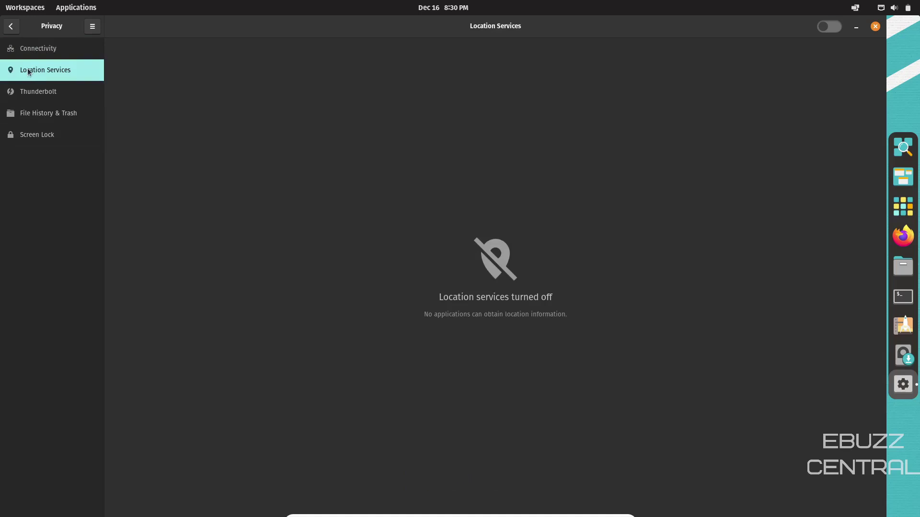
click(34, 93)
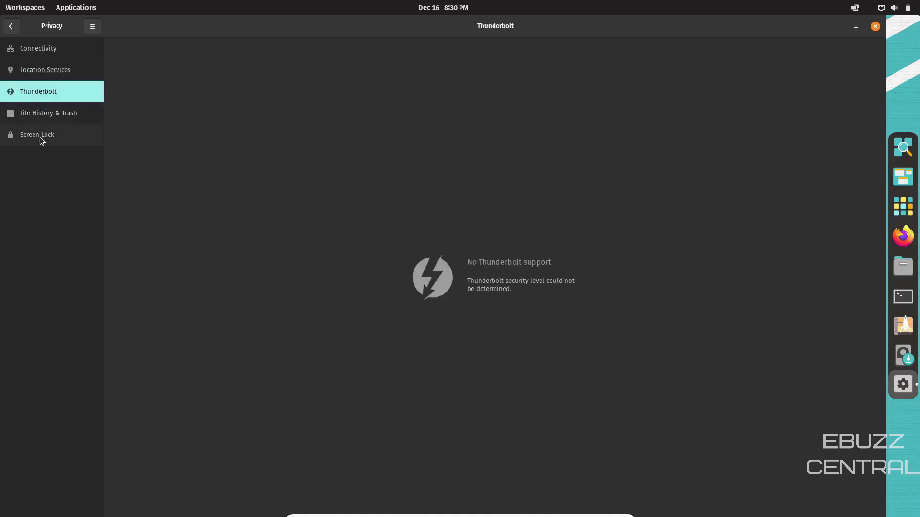
click(11, 26)
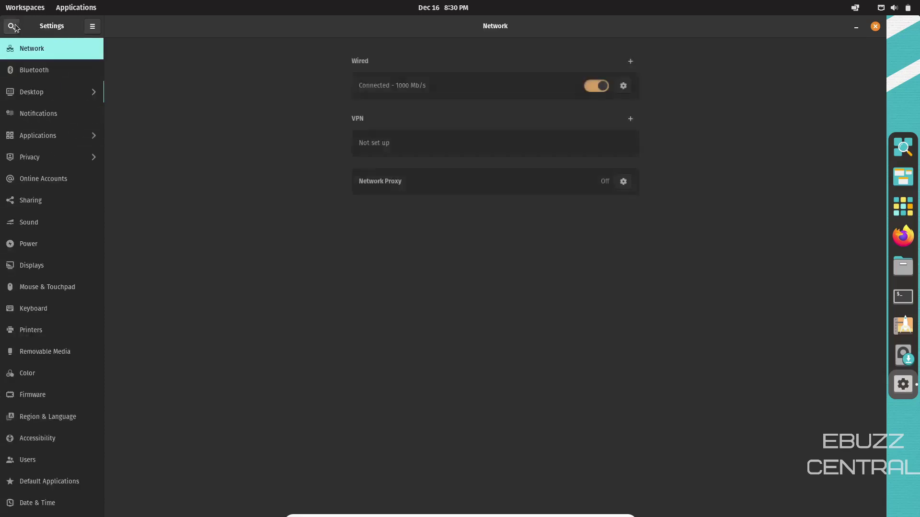
- Browse Online Accounts, Sharing, Sound, Power and Displays, then view the About page's system details
click(56, 181)
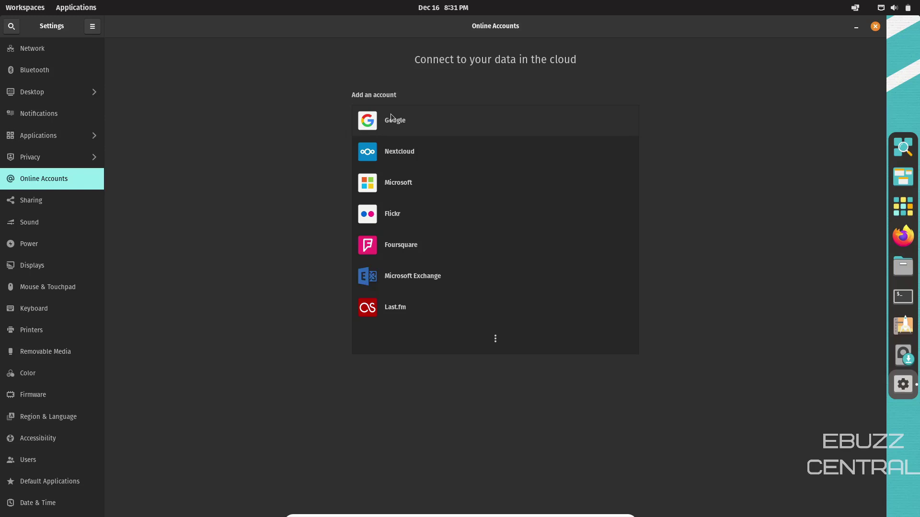
click(35, 201)
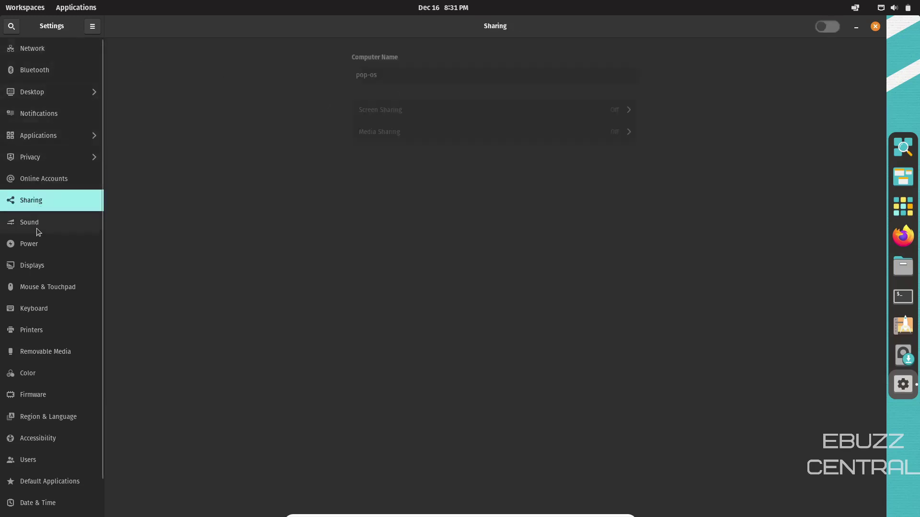
click(36, 223)
click(31, 246)
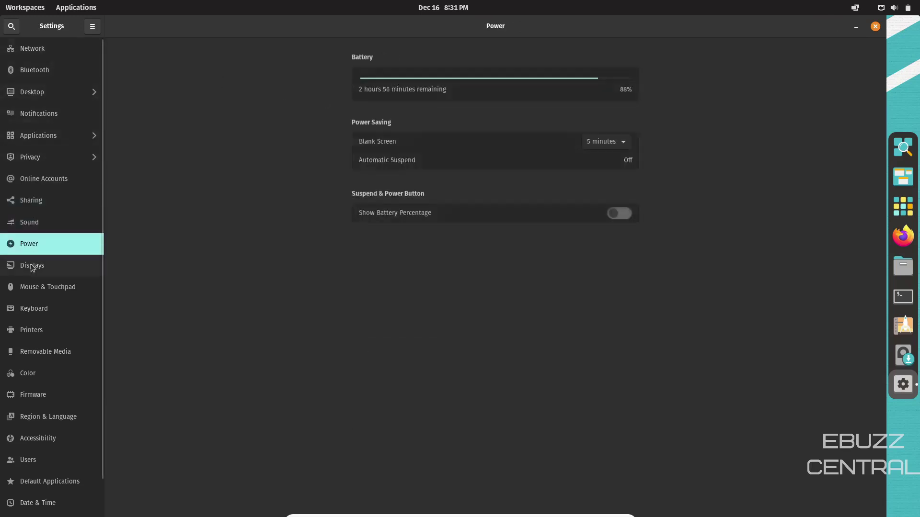
click(32, 266)
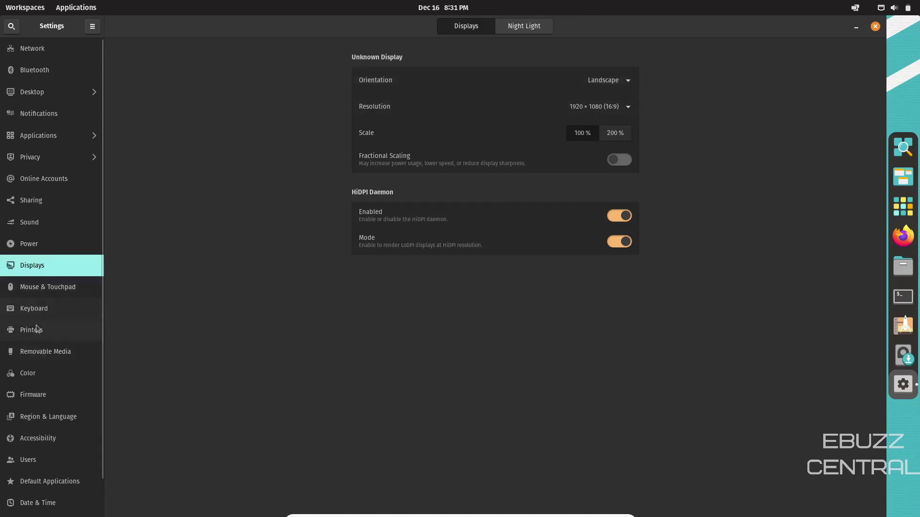
scroll(46, 387, down, 2)
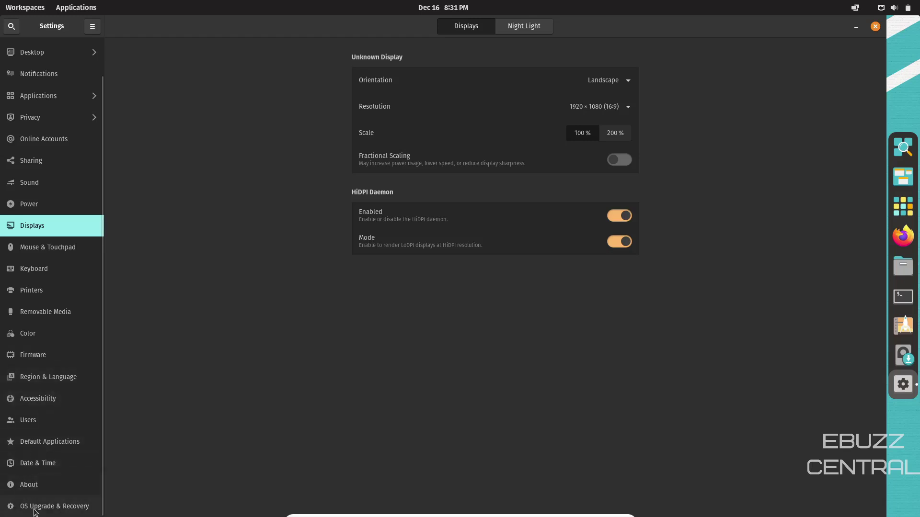
click(32, 485)
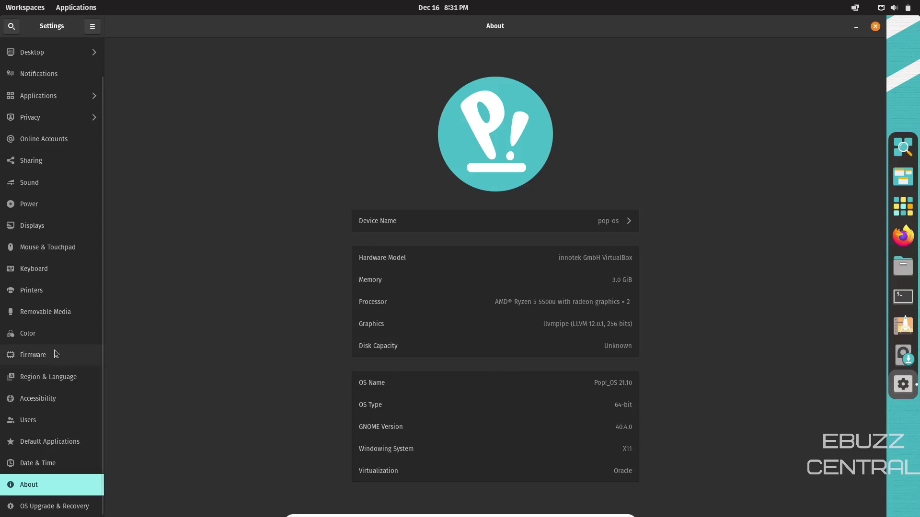
scroll(54, 350, up, 2)
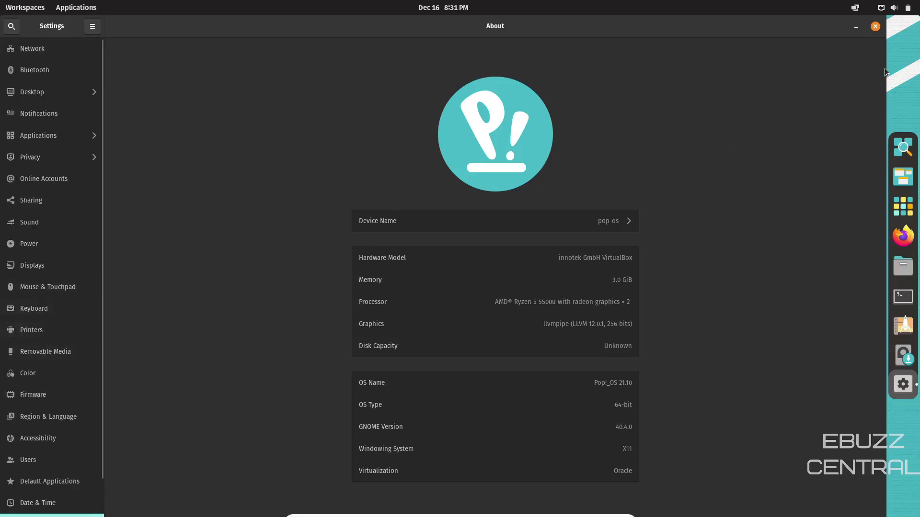
- Close Settings and browse the Office and System folders in the applications library
click(874, 26)
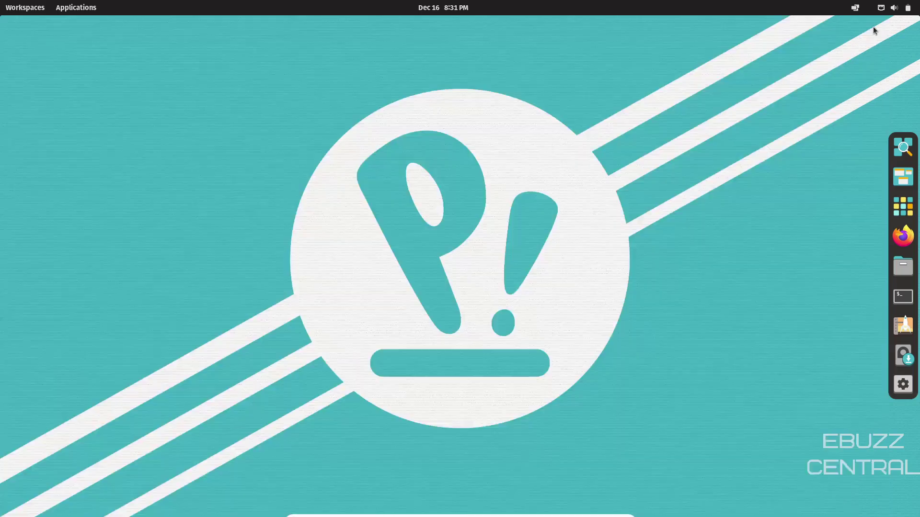
click(908, 210)
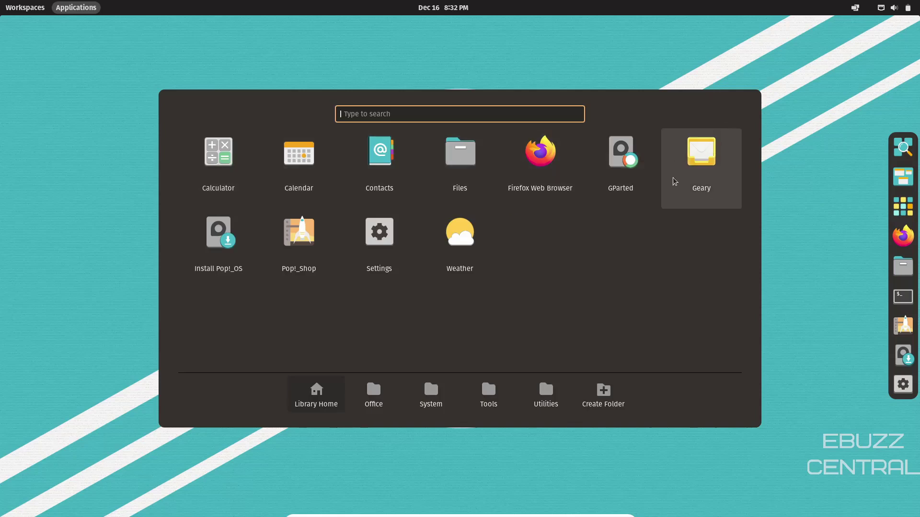
click(378, 390)
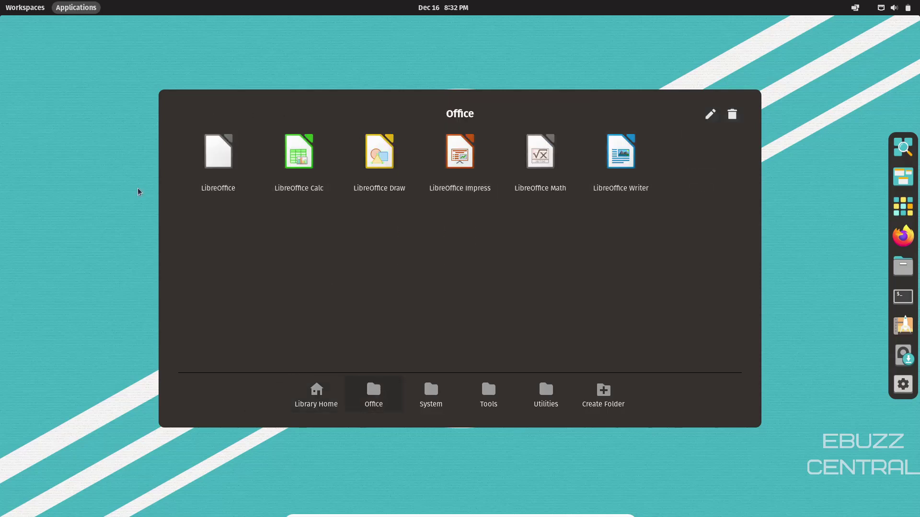
click(436, 391)
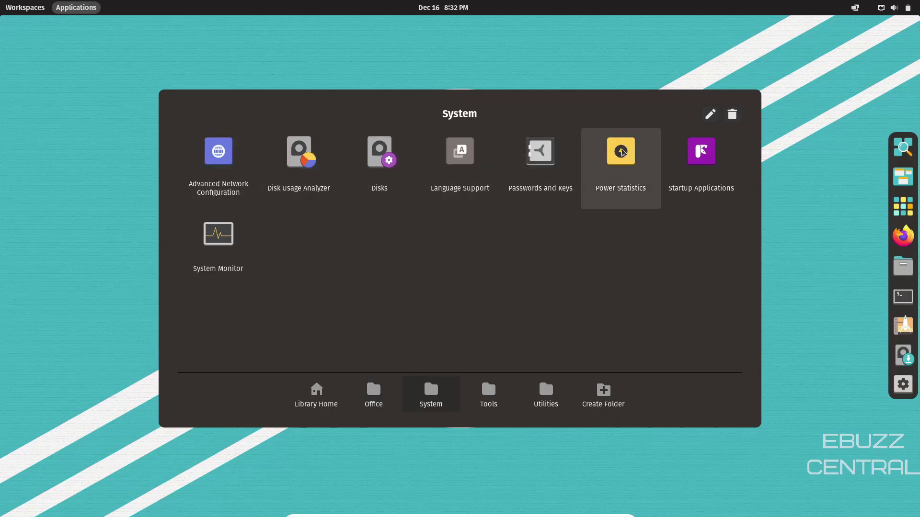
- Open Startup Applications, inspect the im-launch entry, and close the preferences window
click(701, 156)
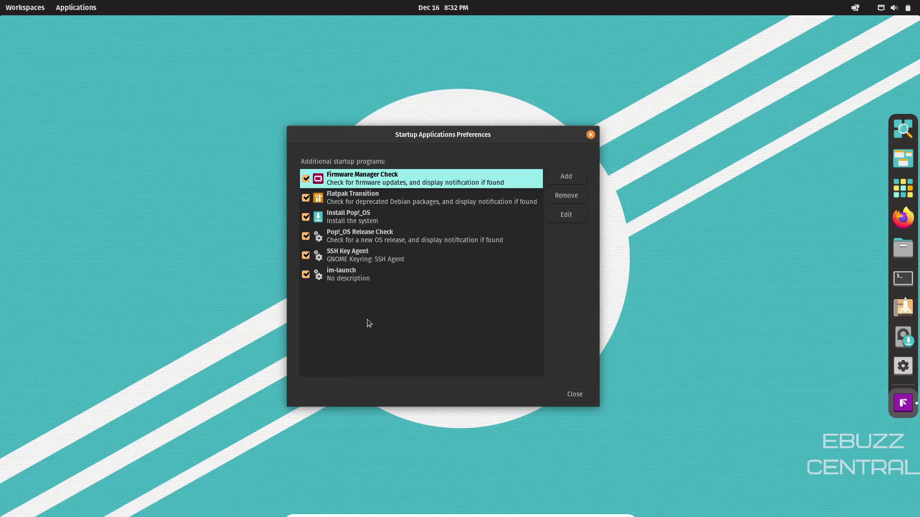
click(337, 274)
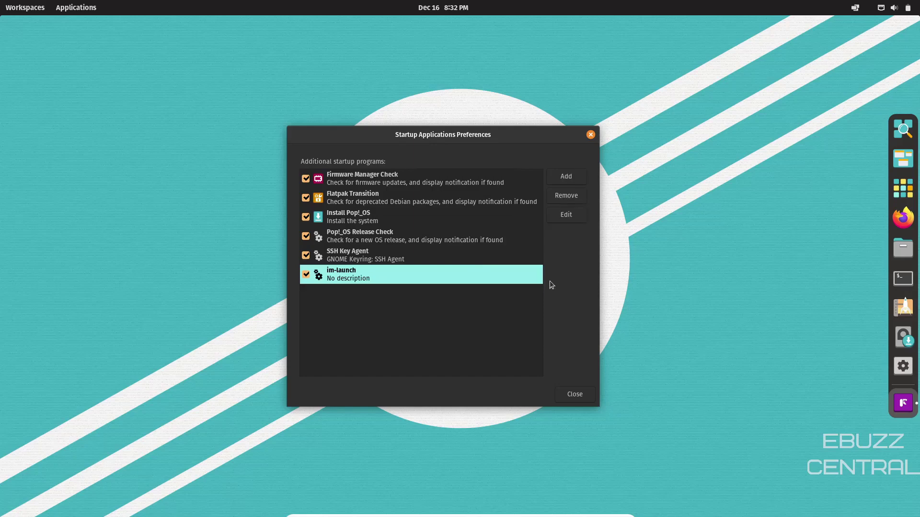
click(591, 135)
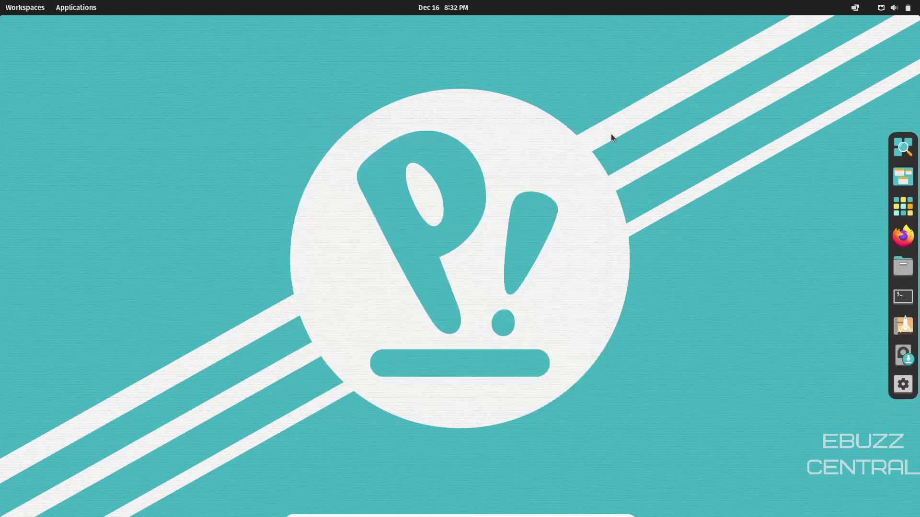
click(891, 202)
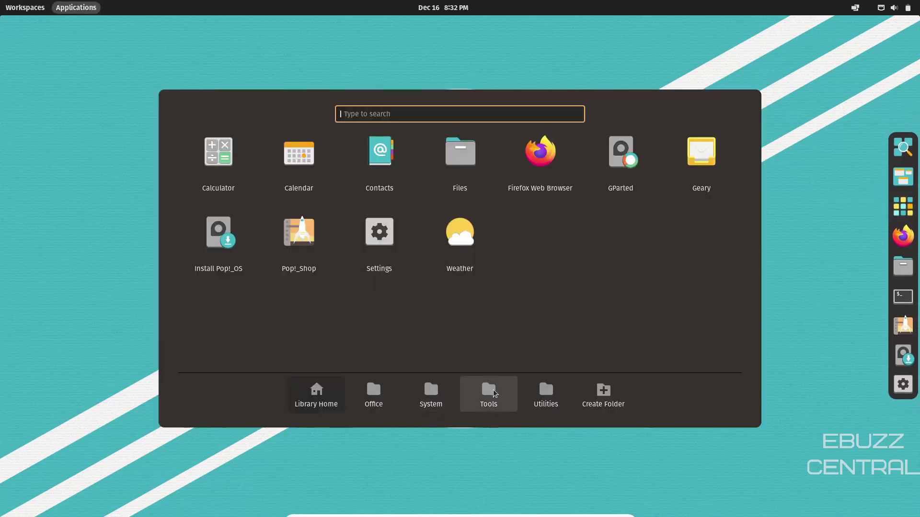
click(448, 399)
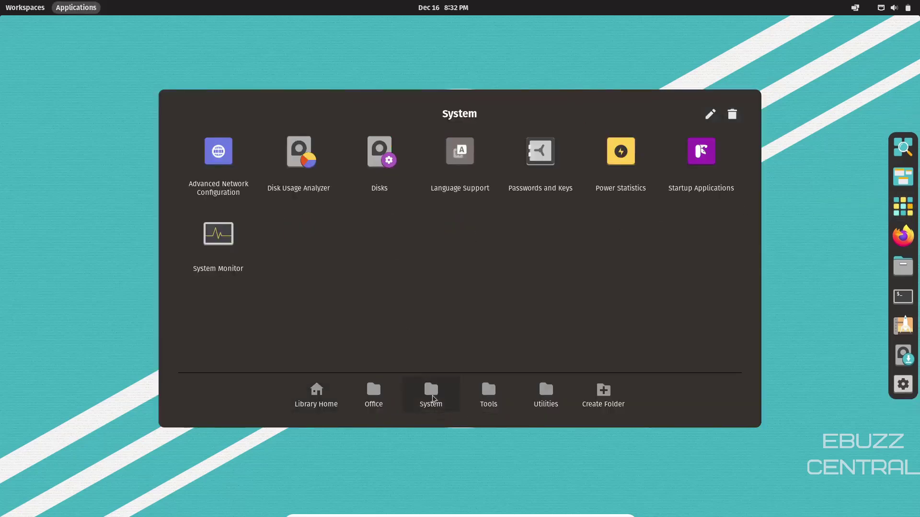
click(488, 398)
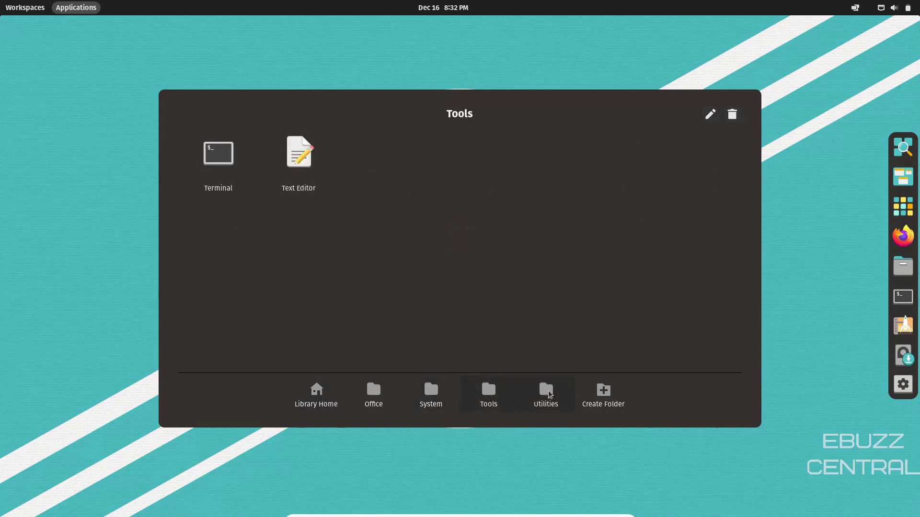
click(532, 402)
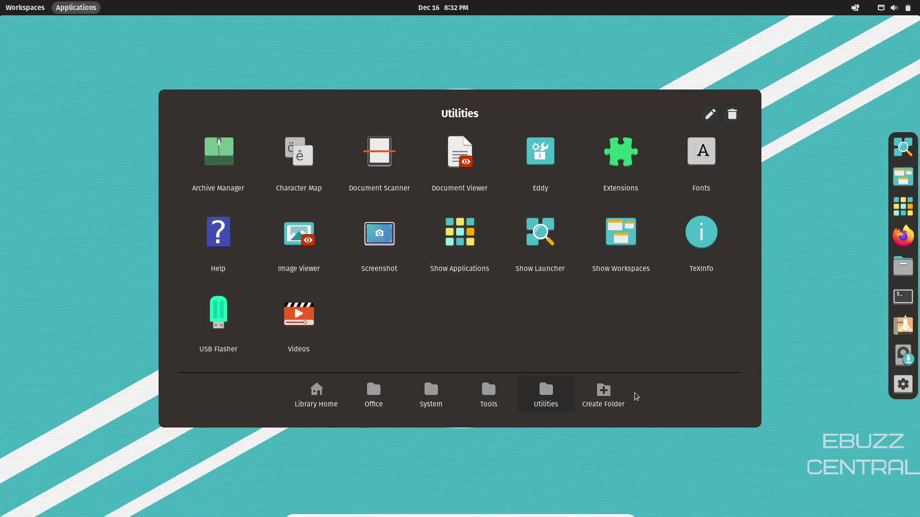
click(598, 398)
click(396, 303)
click(806, 185)
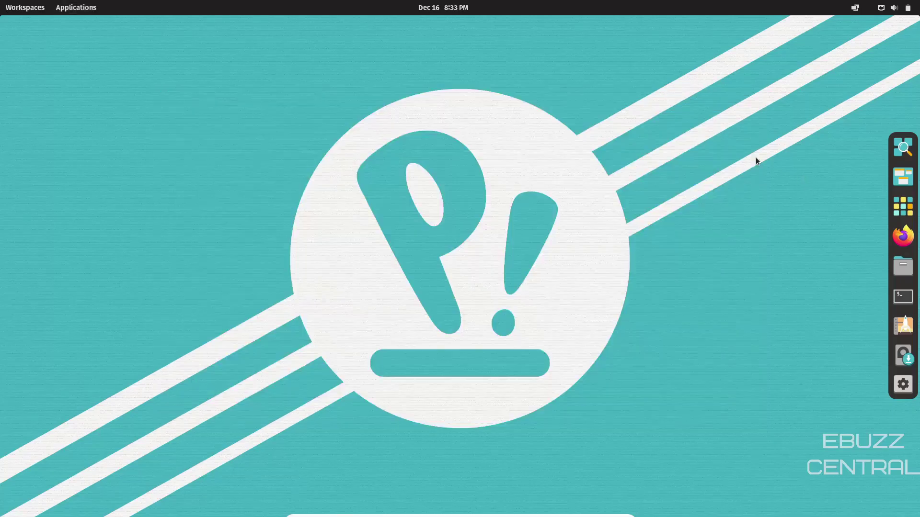